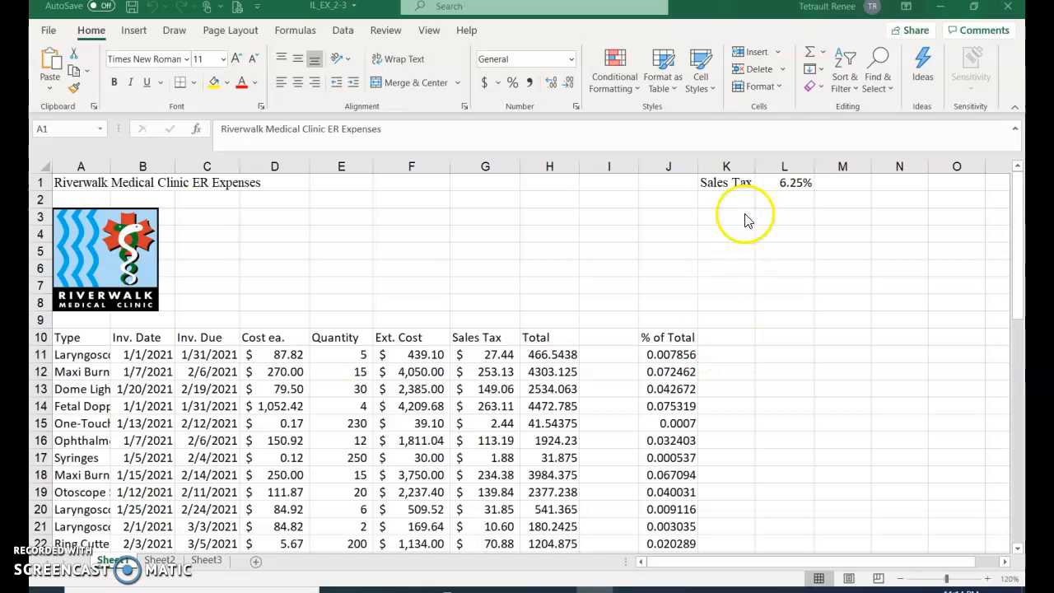
# Step: Format the Total column values in H11:H39 with the Accounting number format using dollar signs
pyautogui.scroll(-1, 809, 255)
pyautogui.scroll(-1, 625, 280)
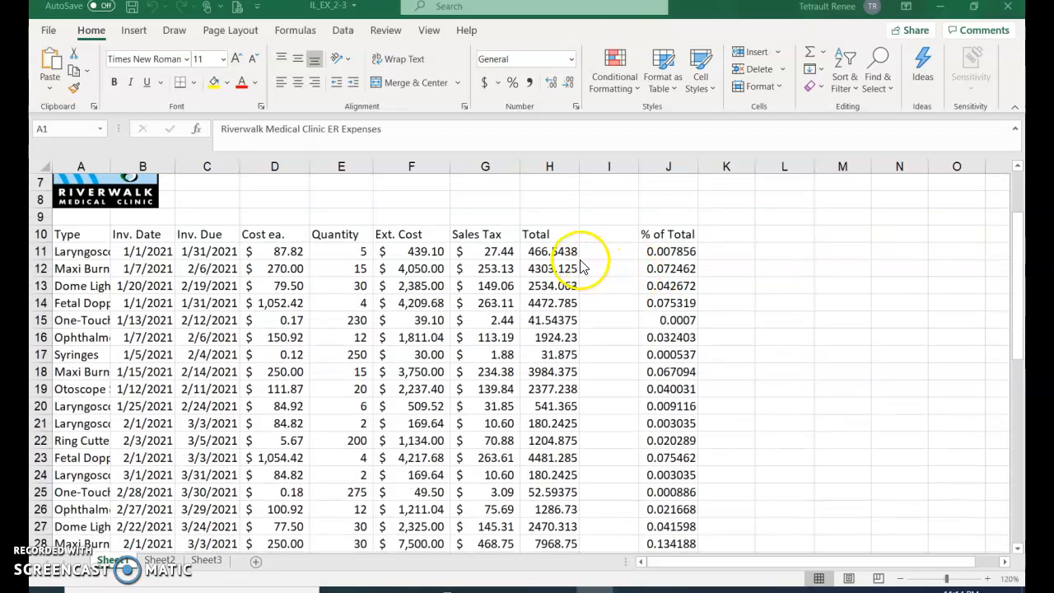
pyautogui.click(557, 248)
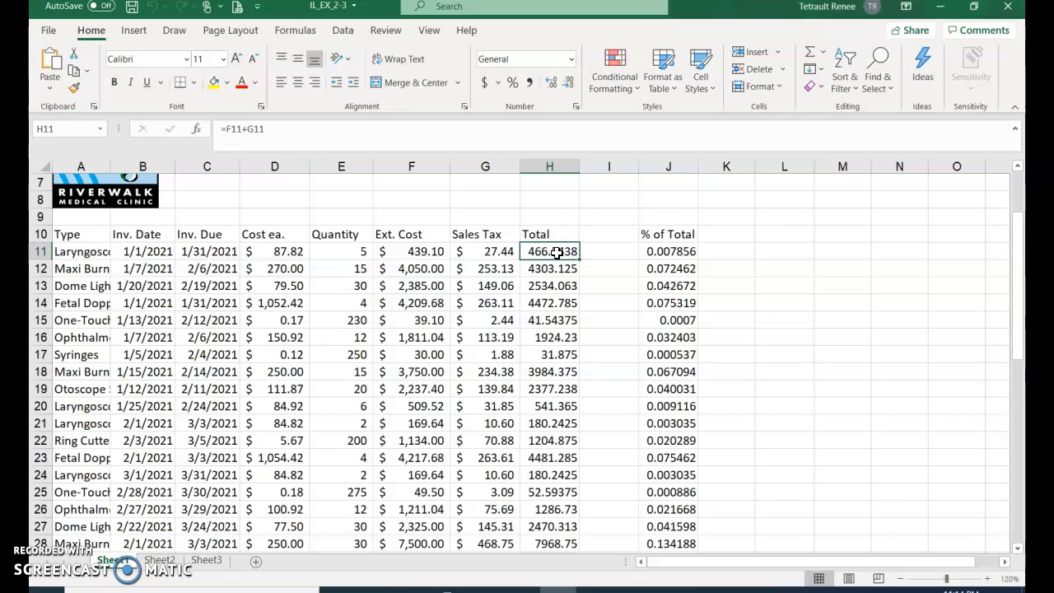
pyautogui.moveTo(557, 251); pyautogui.dragTo(550, 525)
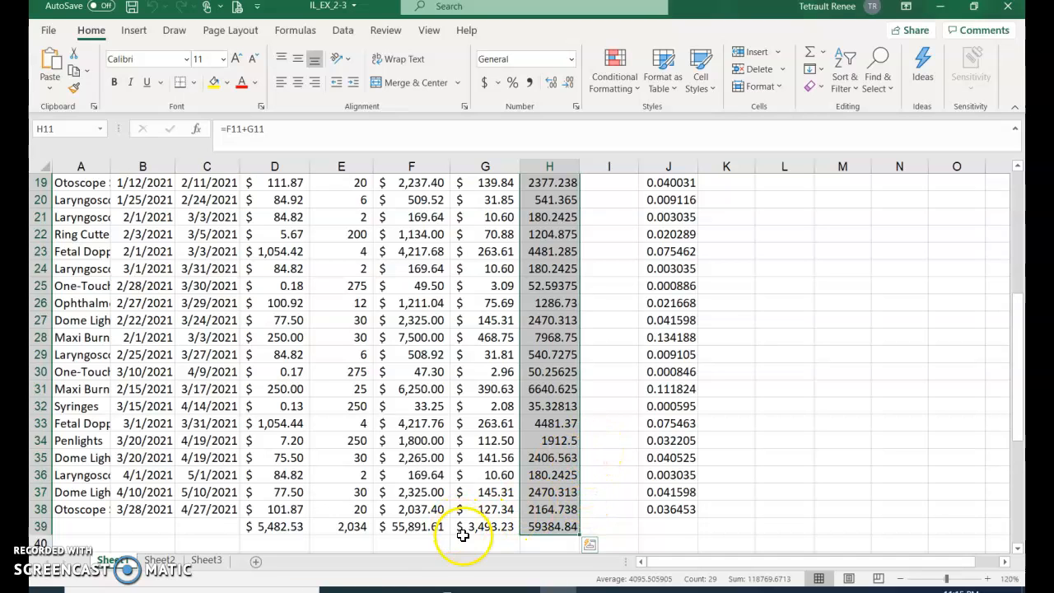
pyautogui.click(487, 84)
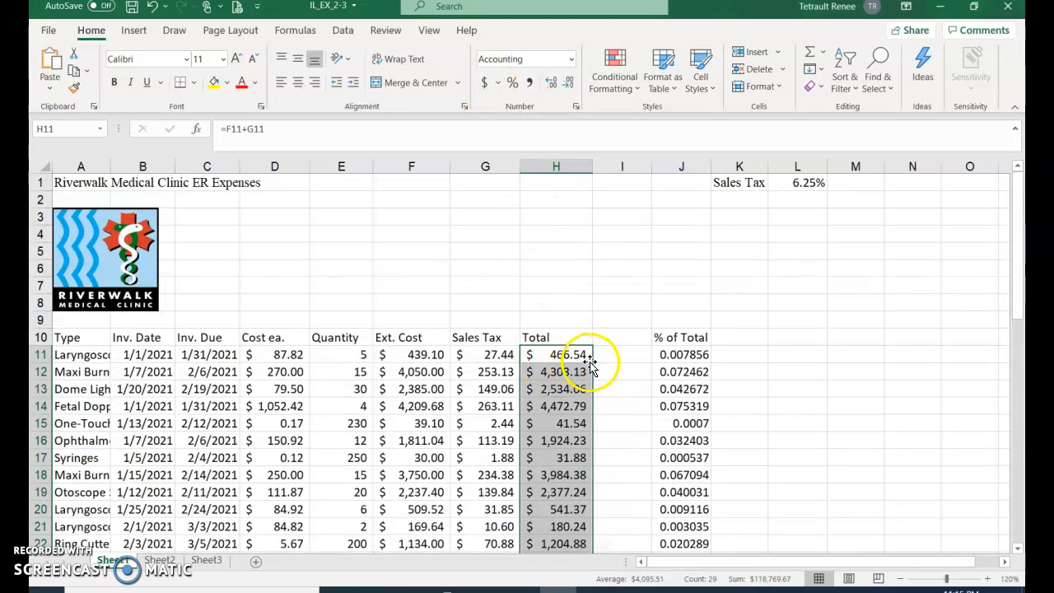
pyautogui.click(875, 298)
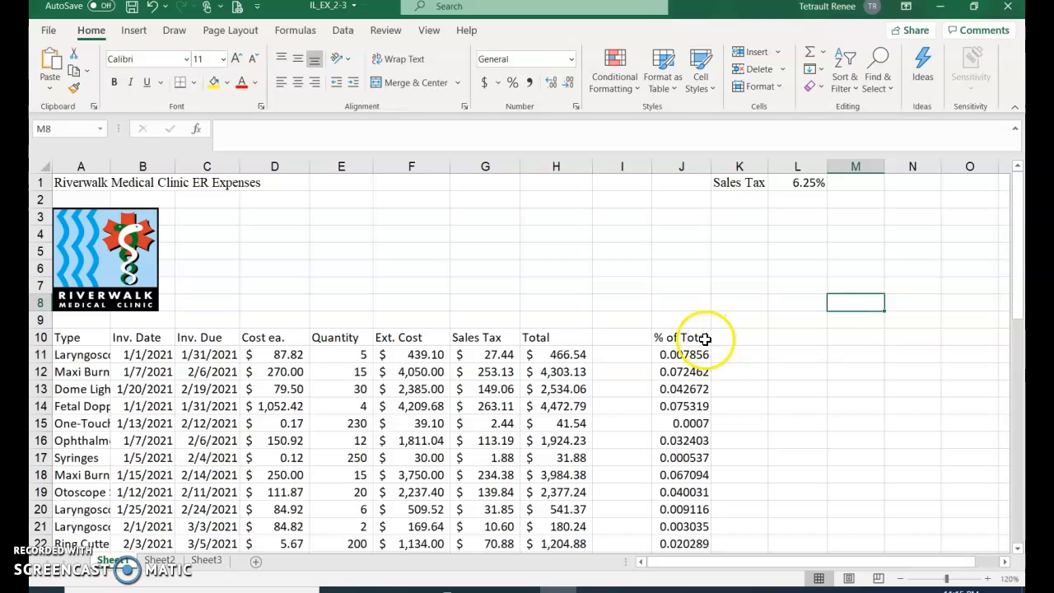
# Step: Format the % of Total values in J11:J38 as percentages with two decimal places
pyautogui.scroll(-1, 749, 341)
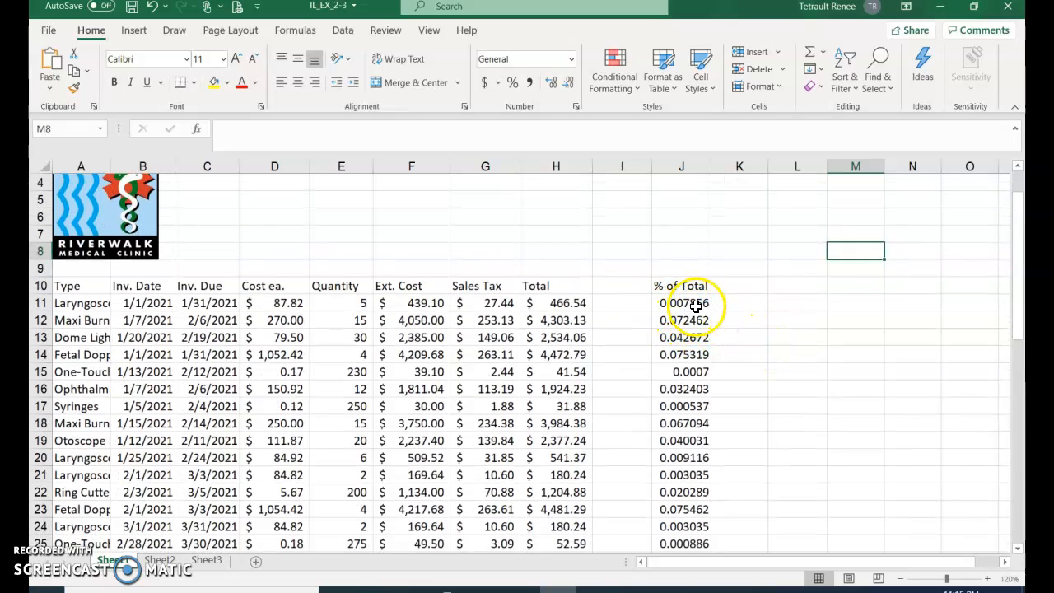
pyautogui.click(695, 303)
pyautogui.moveTo(694, 304); pyautogui.dragTo(687, 492)
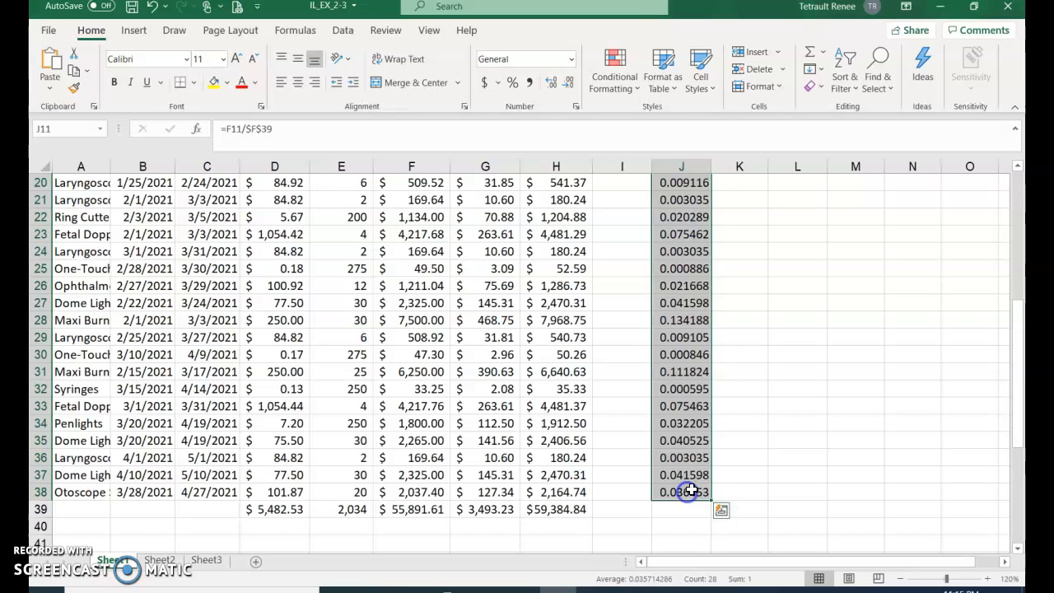
pyautogui.click(510, 83)
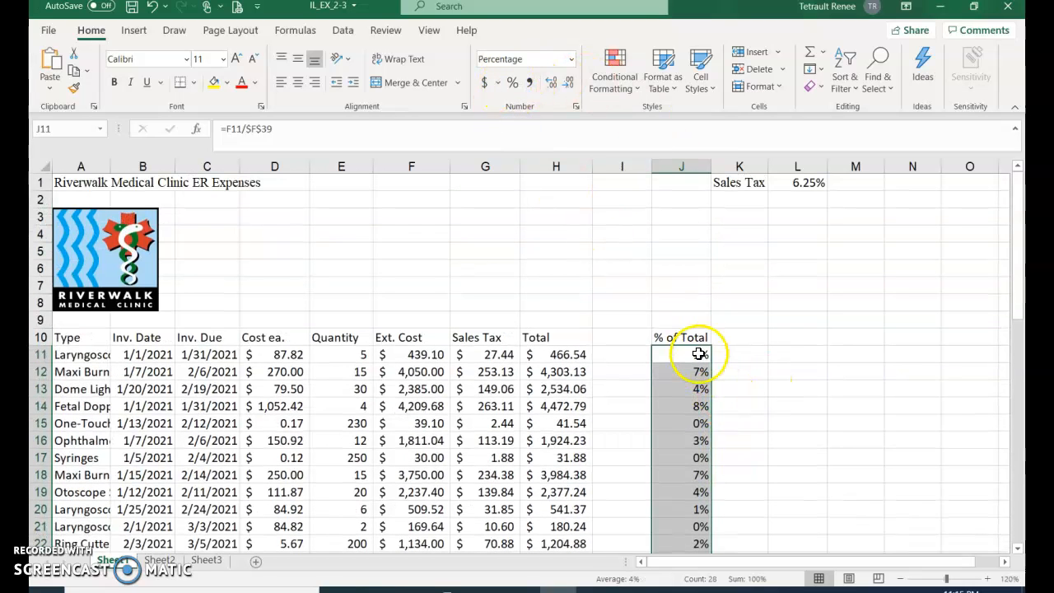
pyautogui.click(553, 83)
pyautogui.click(552, 83)
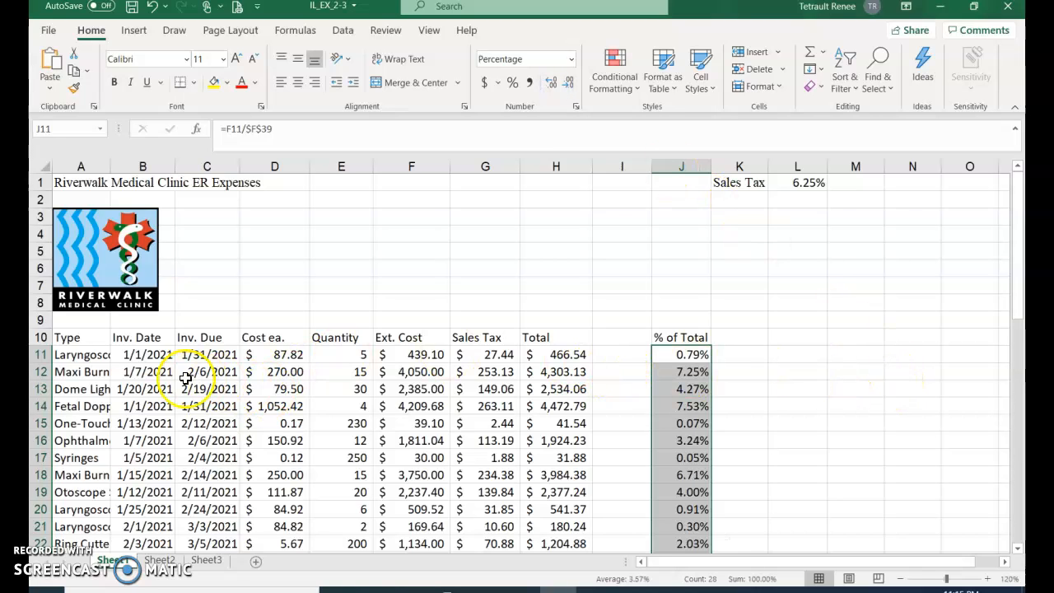
# Step: Format the invoice dates in B11:B38 with the 14-Mar date type
pyautogui.click(161, 355)
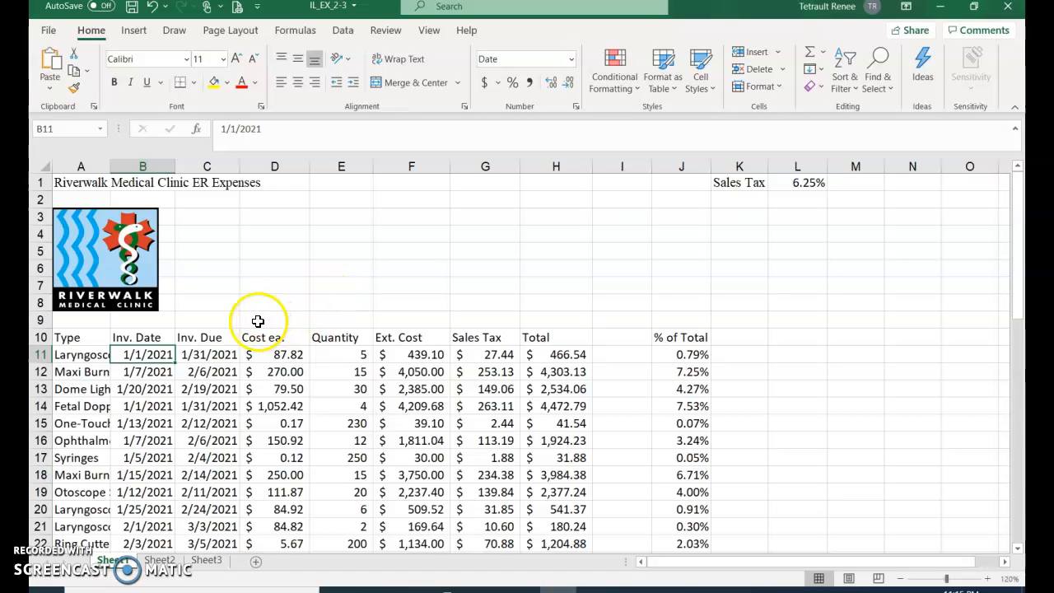
pyautogui.scroll(-1, 258, 304)
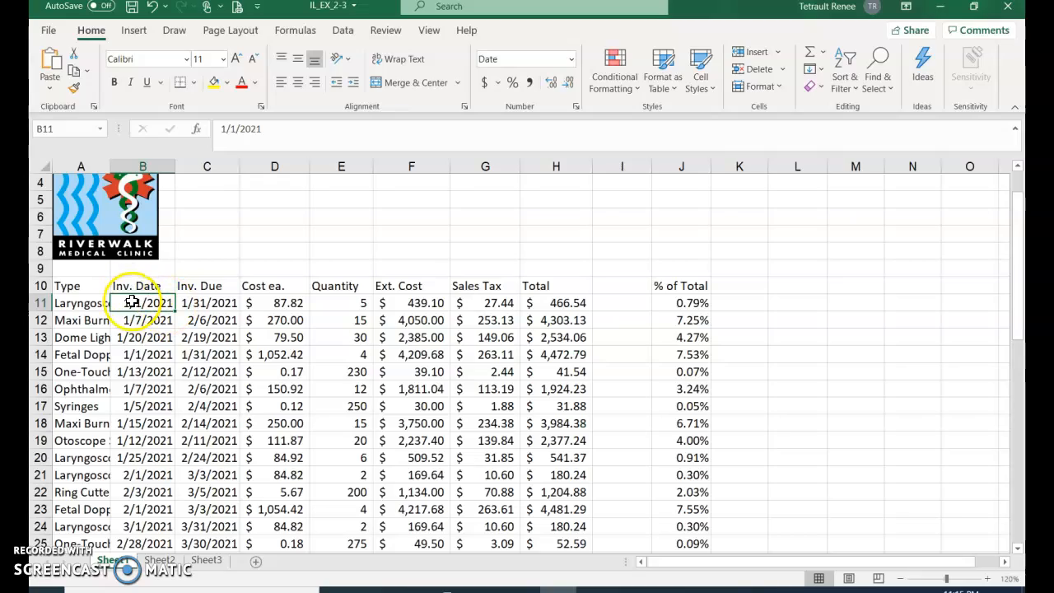
pyautogui.moveTo(132, 302); pyautogui.dragTo(167, 501)
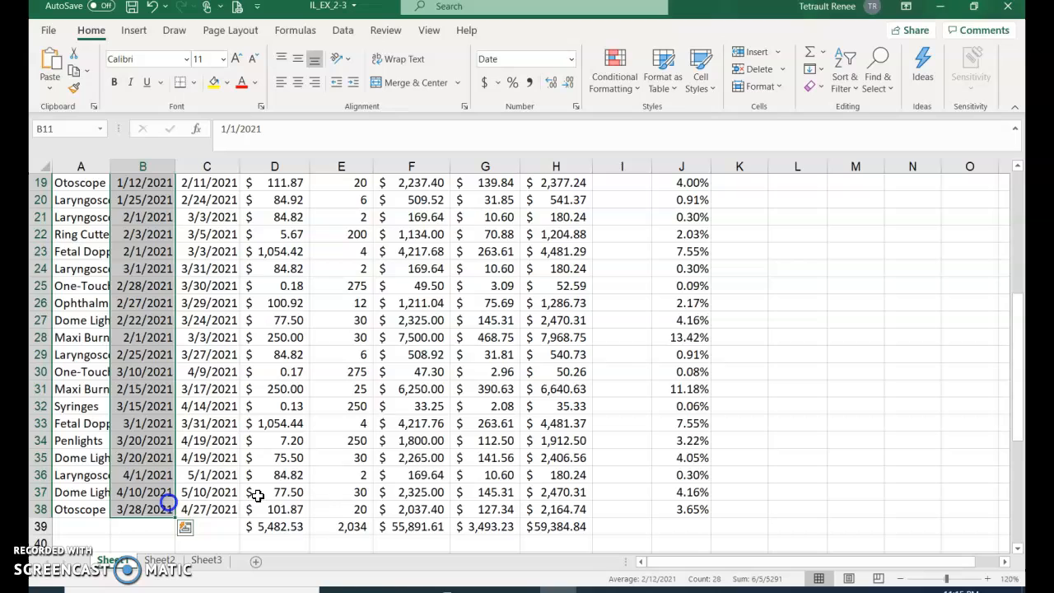
pyautogui.click(572, 62)
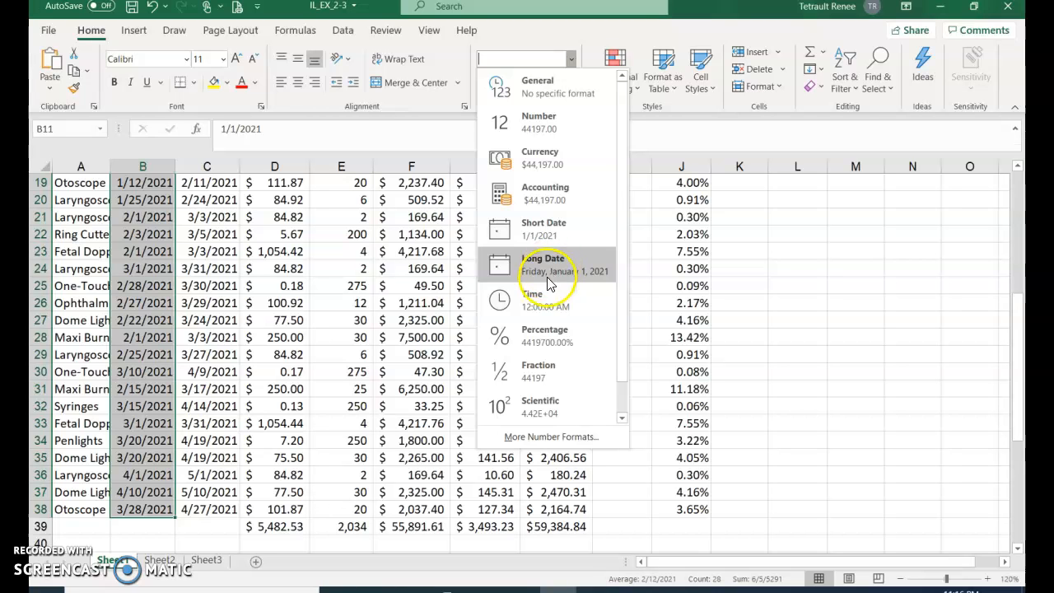
pyautogui.click(553, 437)
pyautogui.click(215, 321)
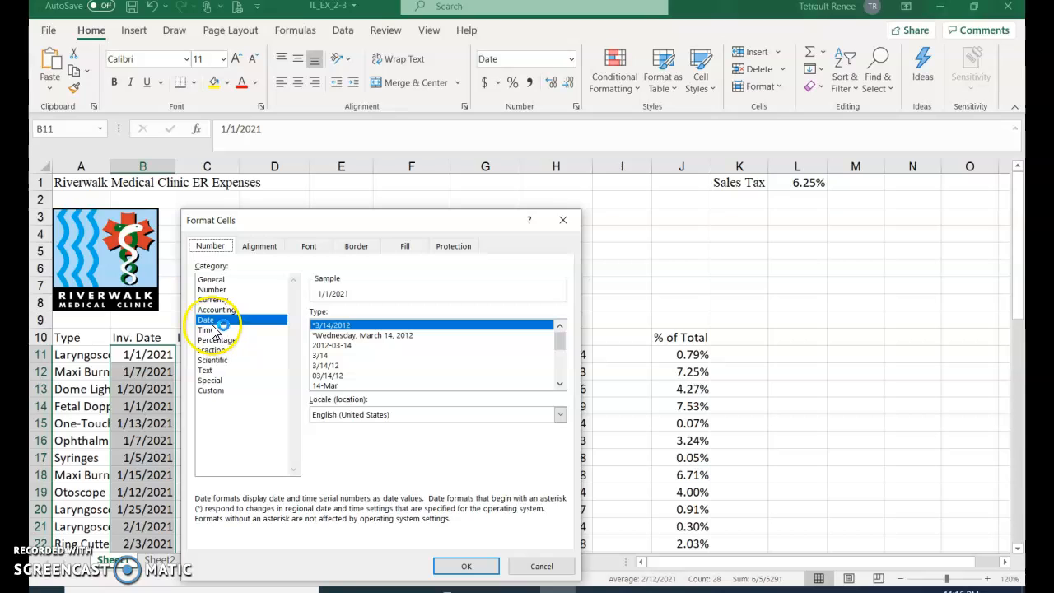
pyautogui.click(559, 385)
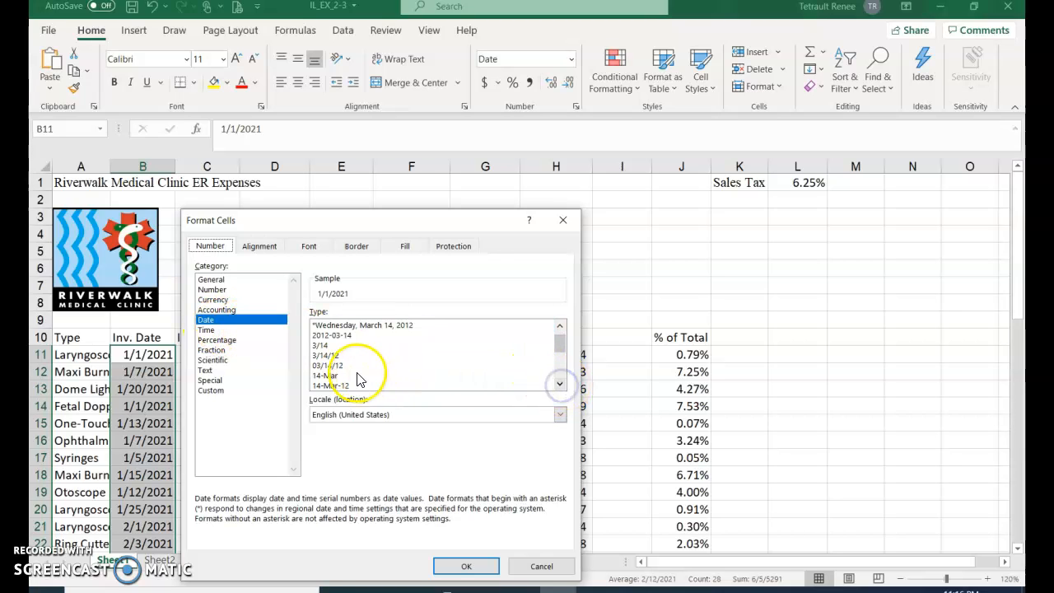
pyautogui.click(328, 377)
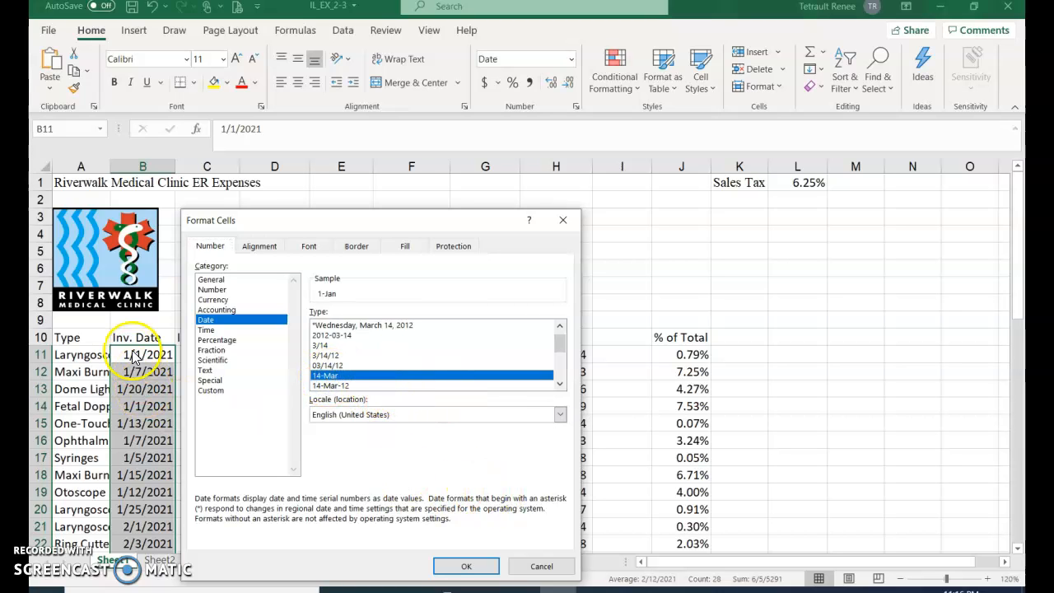
pyautogui.click(463, 566)
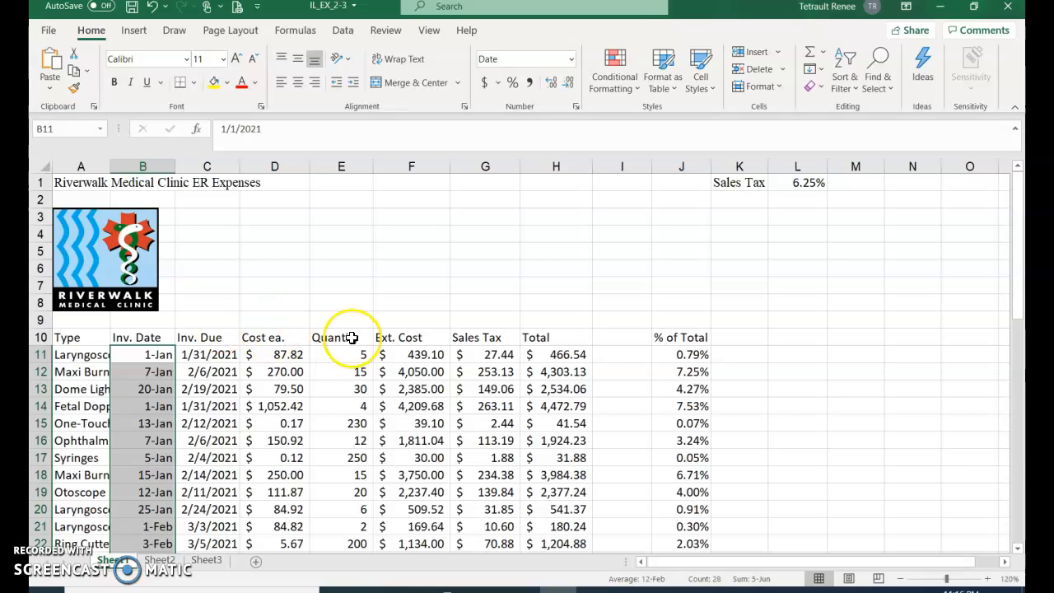
# Step: Make the column headings in A10:J10 bold and increase their font size to 12
pyautogui.moveTo(78, 337); pyautogui.dragTo(681, 336)
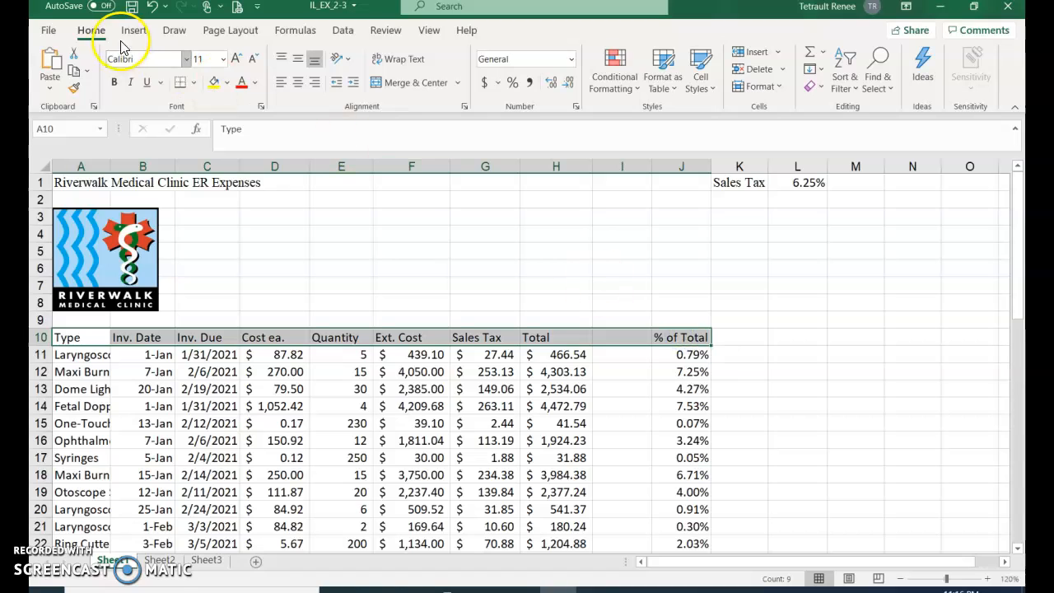
pyautogui.click(112, 83)
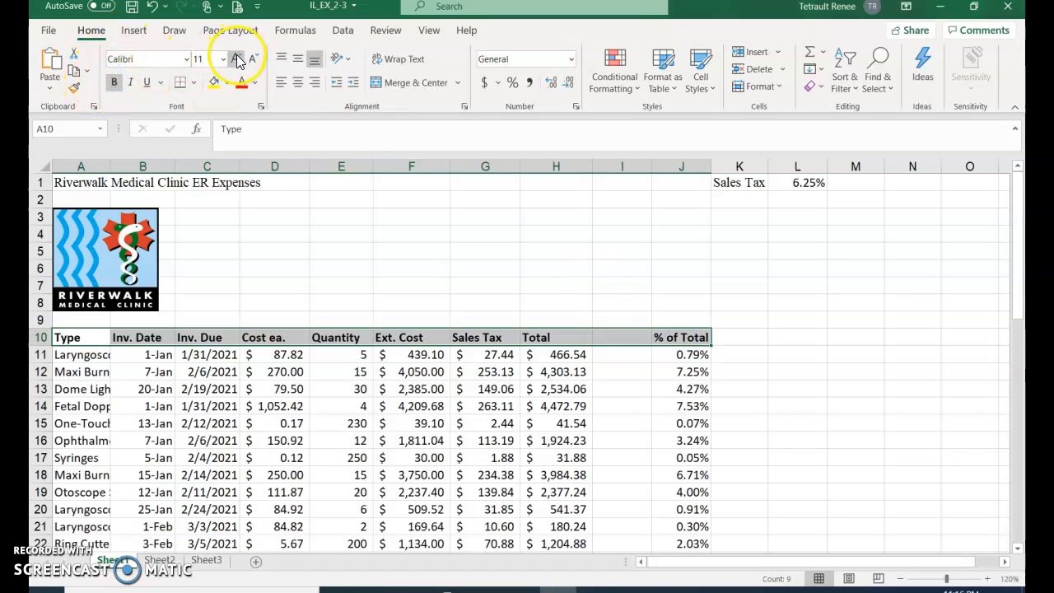
pyautogui.click(236, 59)
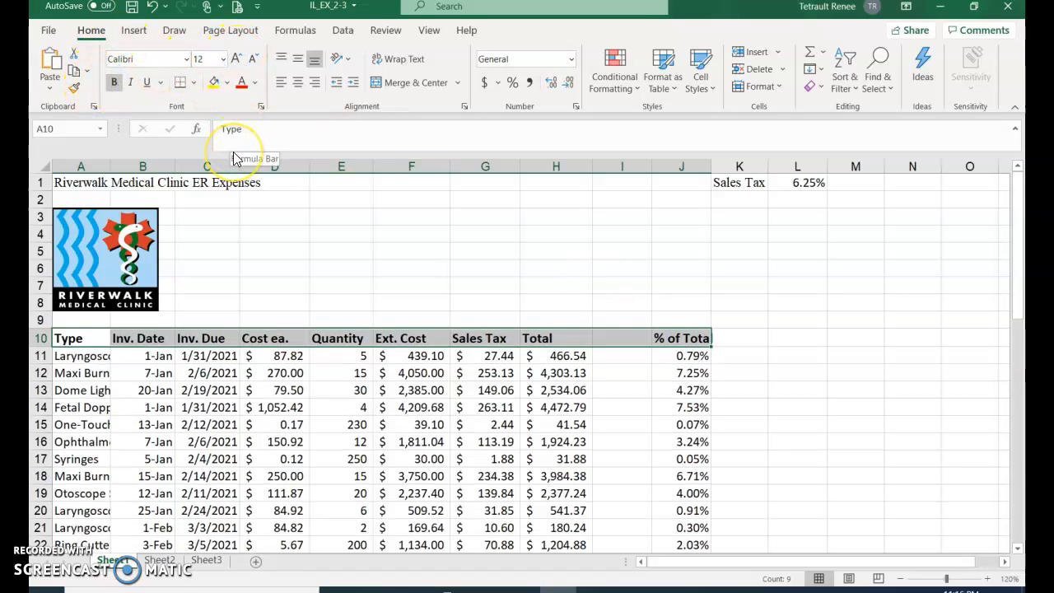
pyautogui.click(281, 82)
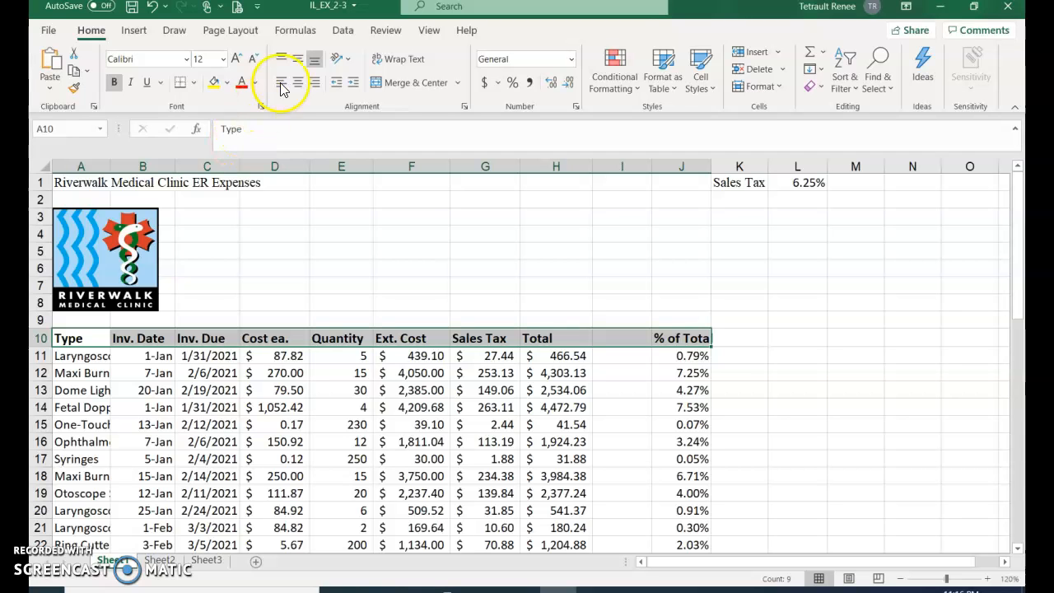
# Step: Italicize the item names in the Type column, from A11 down to the end of the list
pyautogui.scroll(-2, 73, 230)
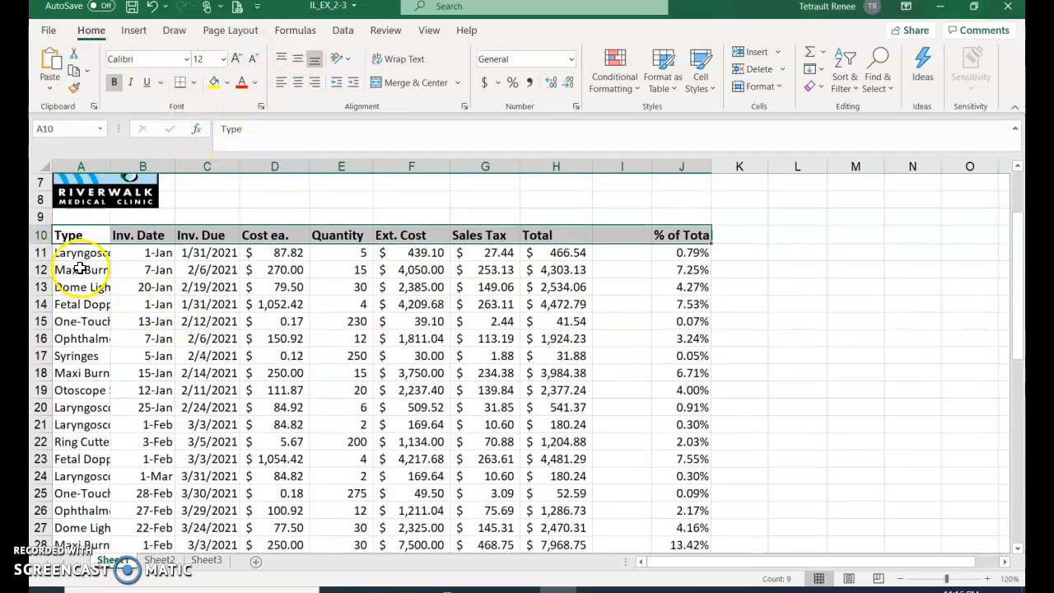
pyautogui.moveTo(81, 253); pyautogui.dragTo(82, 549)
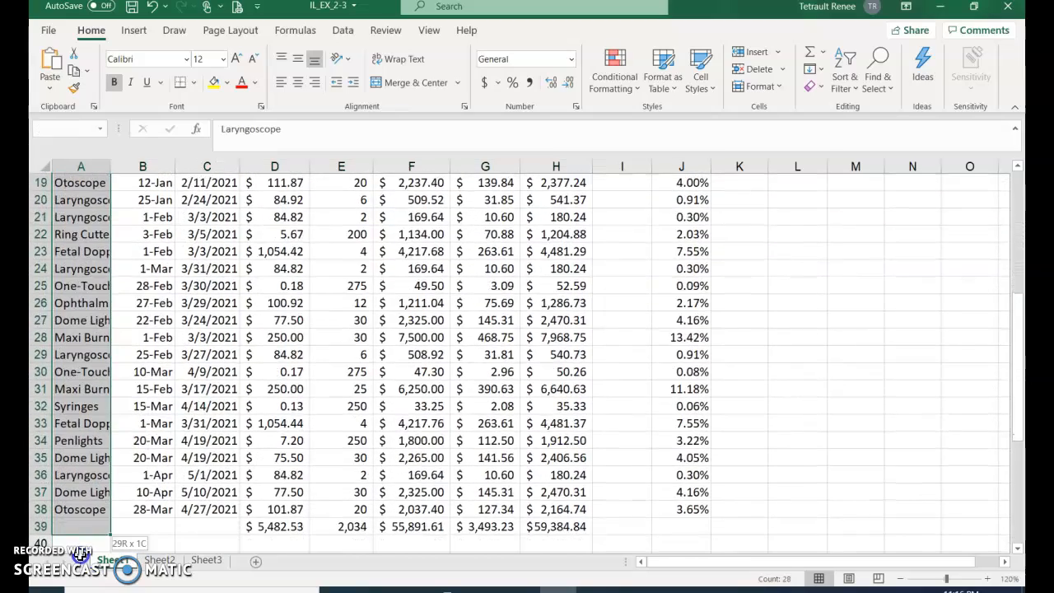
pyautogui.click(131, 86)
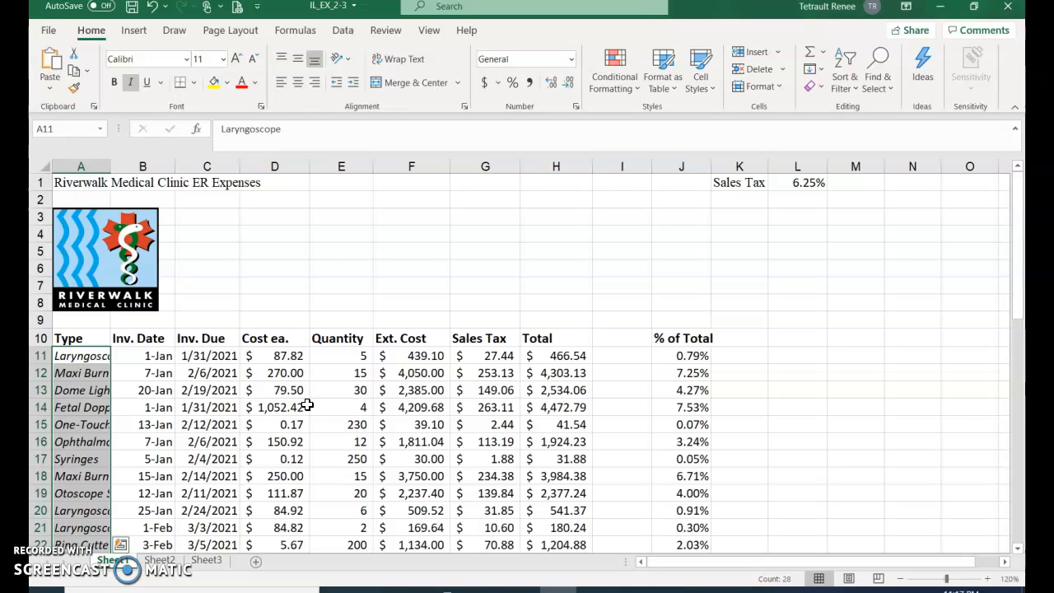
# Step: Check the font used in A11 and change the Sales Tax label in K1 to Calibri
pyautogui.click(76, 357)
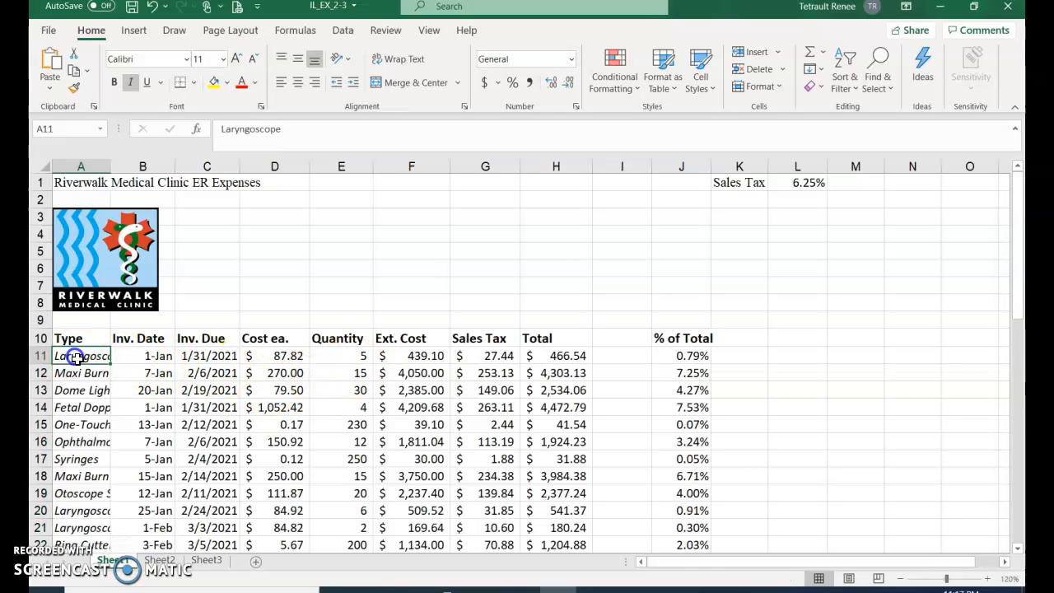
pyautogui.click(140, 61)
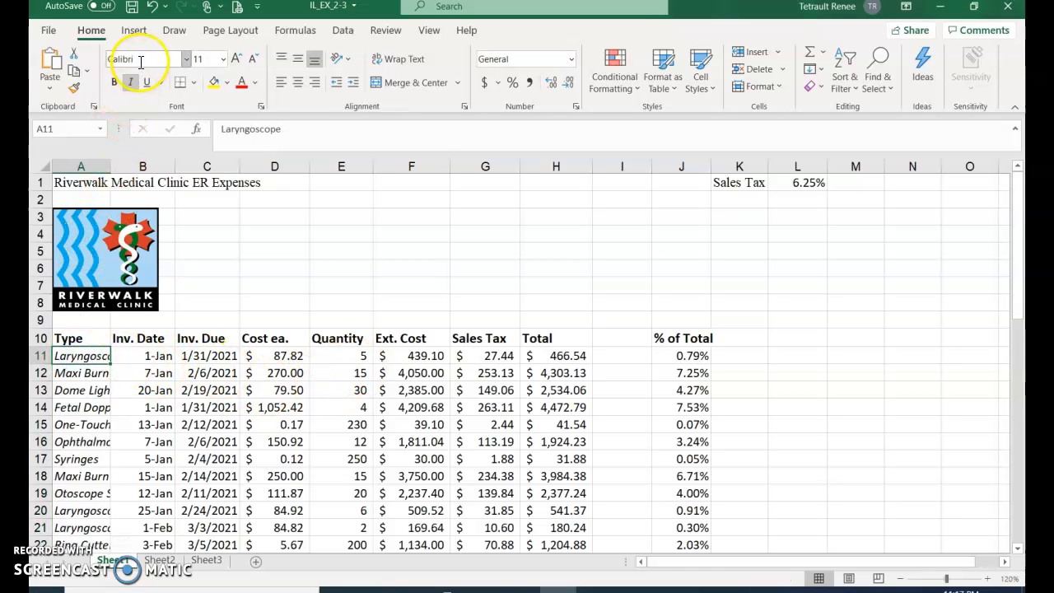
pyautogui.click(732, 181)
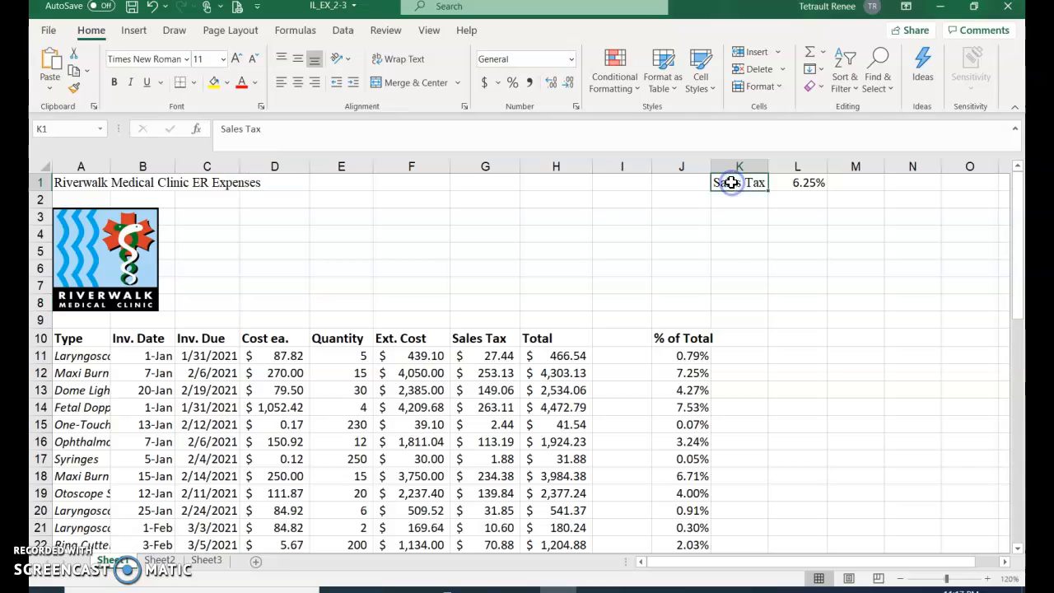
pyautogui.click(186, 59)
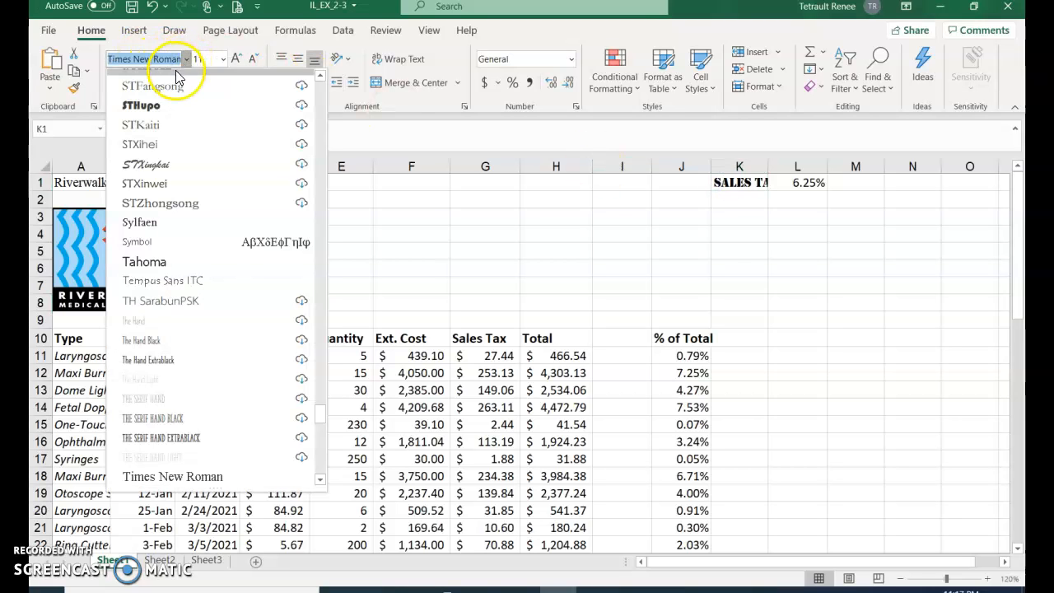
pyautogui.scroll(20, 164, 91)
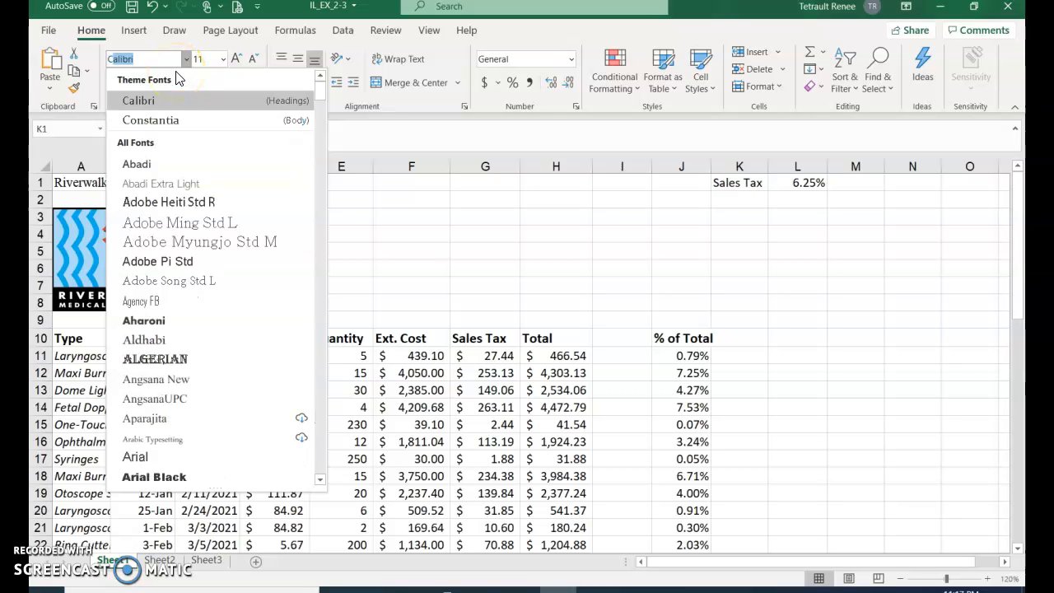
pyautogui.click(157, 99)
pyautogui.click(219, 123)
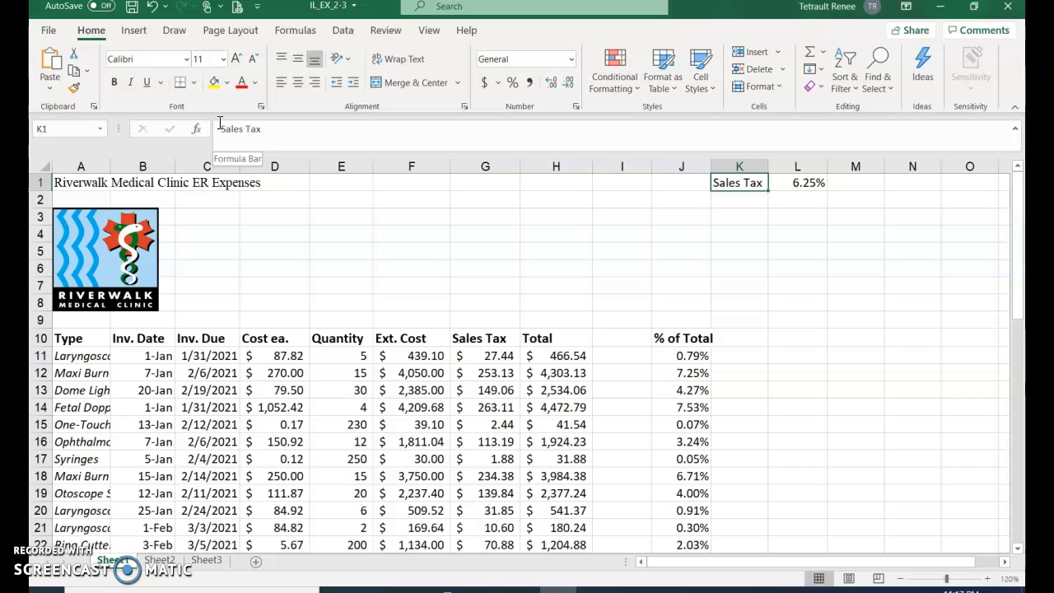
# Step: Apply the Title cell style to the worksheet heading in A1
pyautogui.click(70, 184)
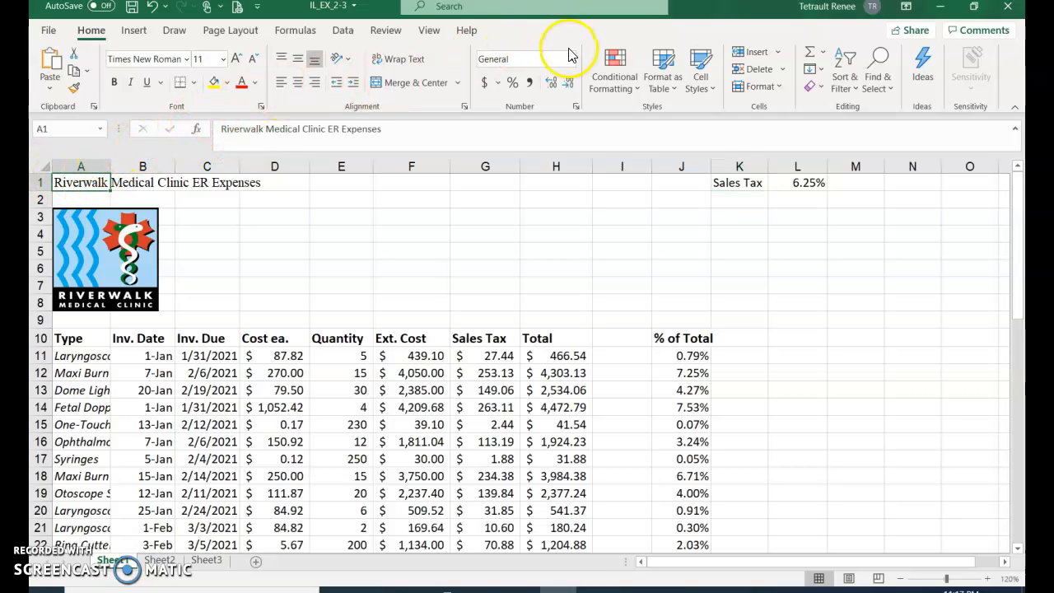
pyautogui.click(710, 88)
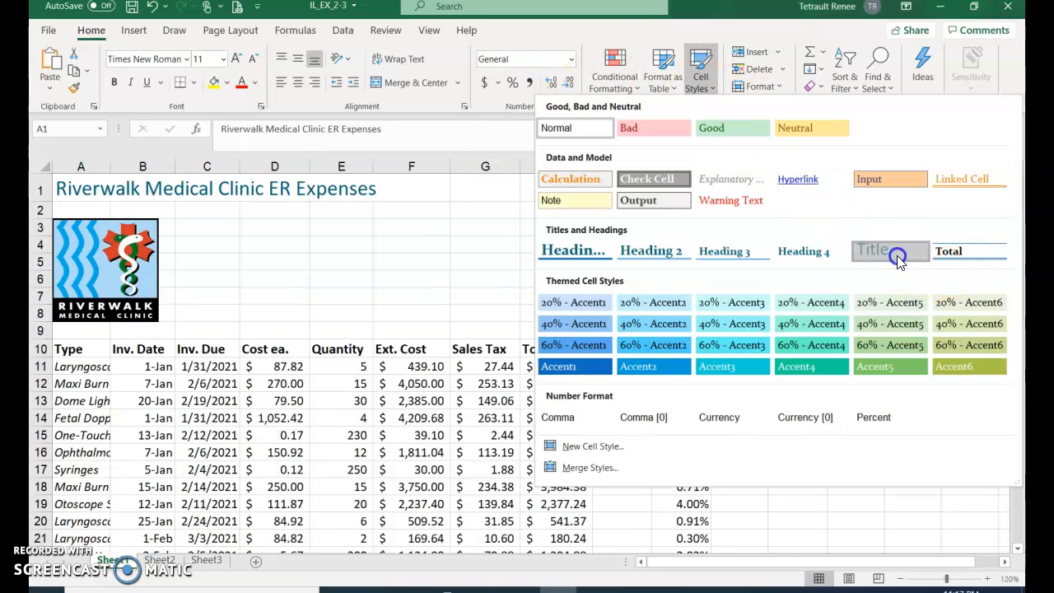
pyautogui.click(895, 255)
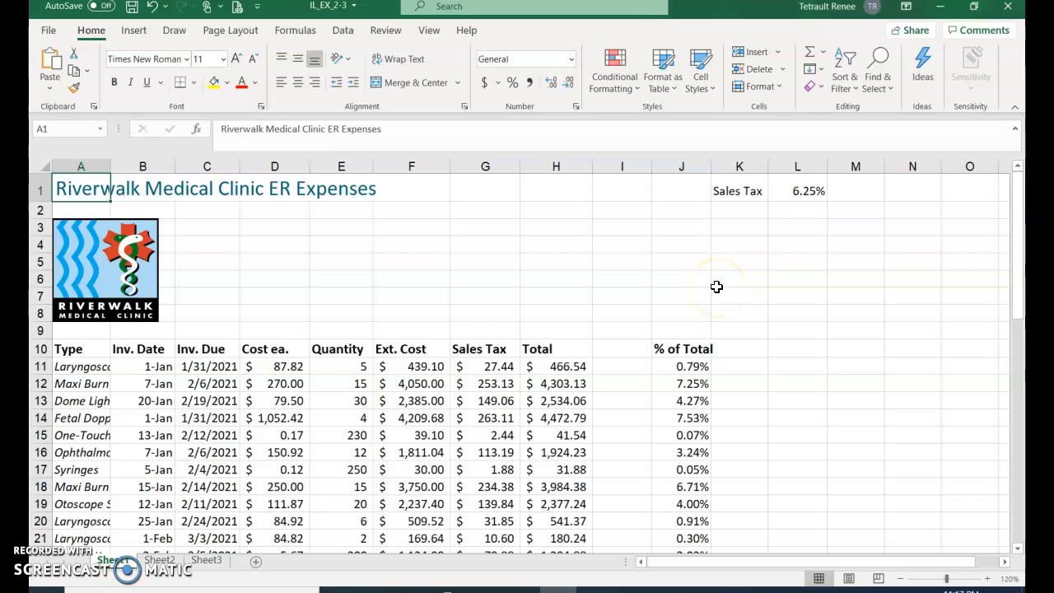
# Step: Delete the empty column I between the Total and % of Total columns
pyautogui.click(612, 166)
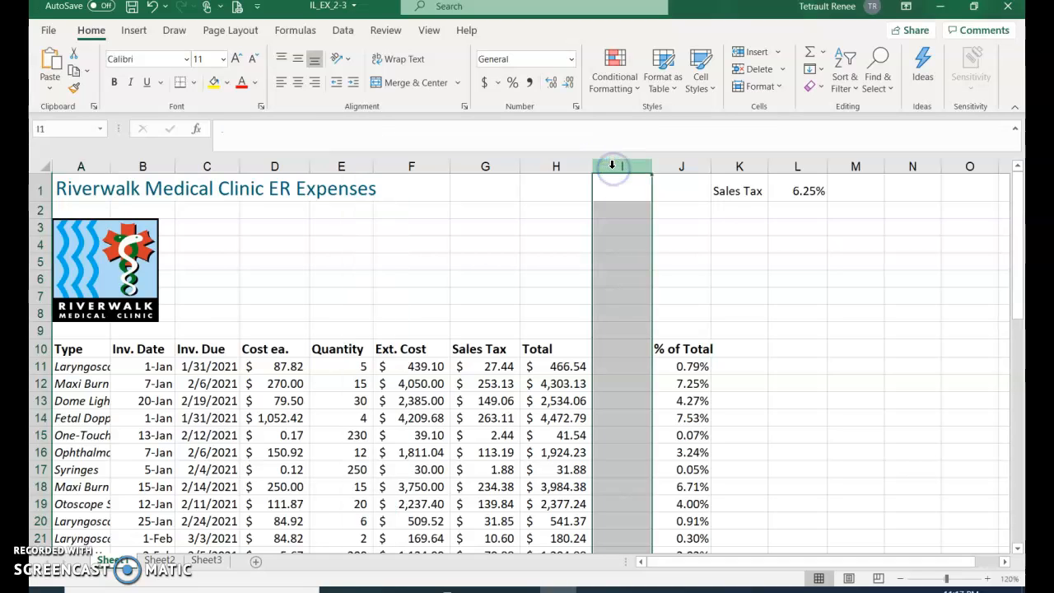
pyautogui.click(757, 70)
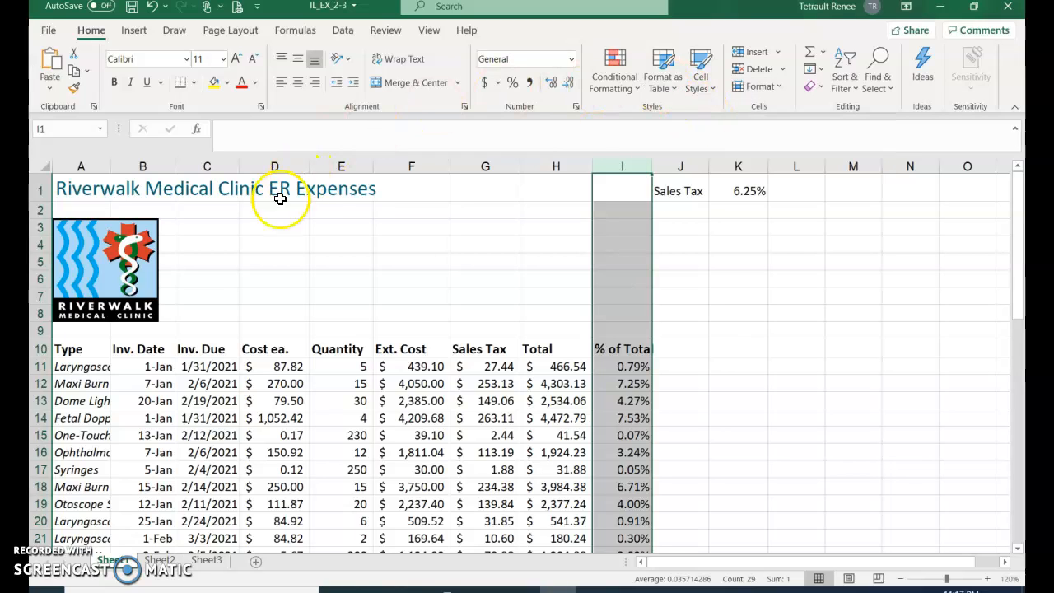
# Step: Merge and center the worksheet heading across A1:I1
pyautogui.click(261, 246)
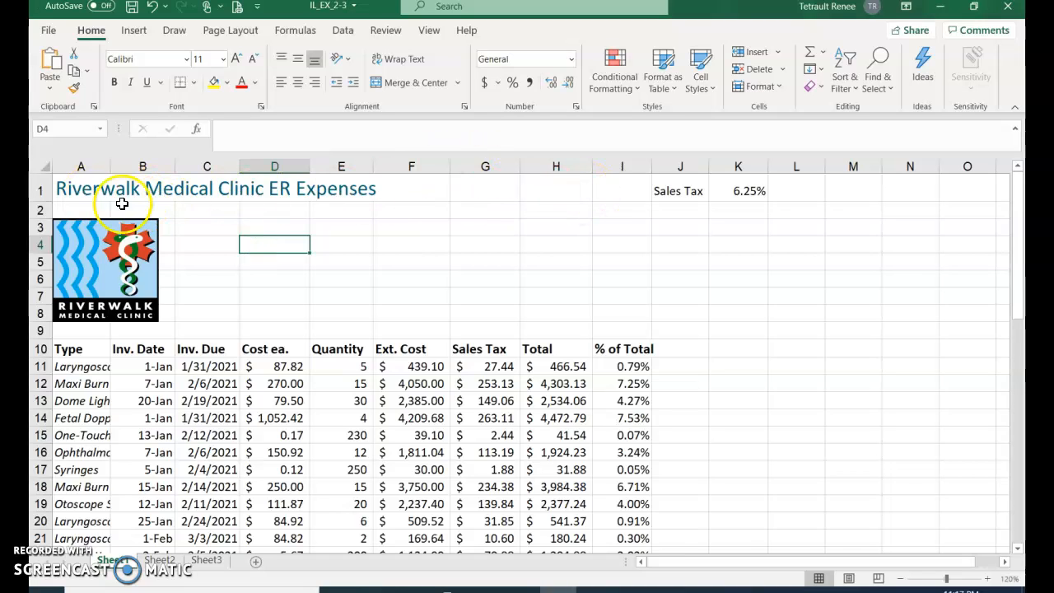
pyautogui.moveTo(77, 184); pyautogui.dragTo(610, 192)
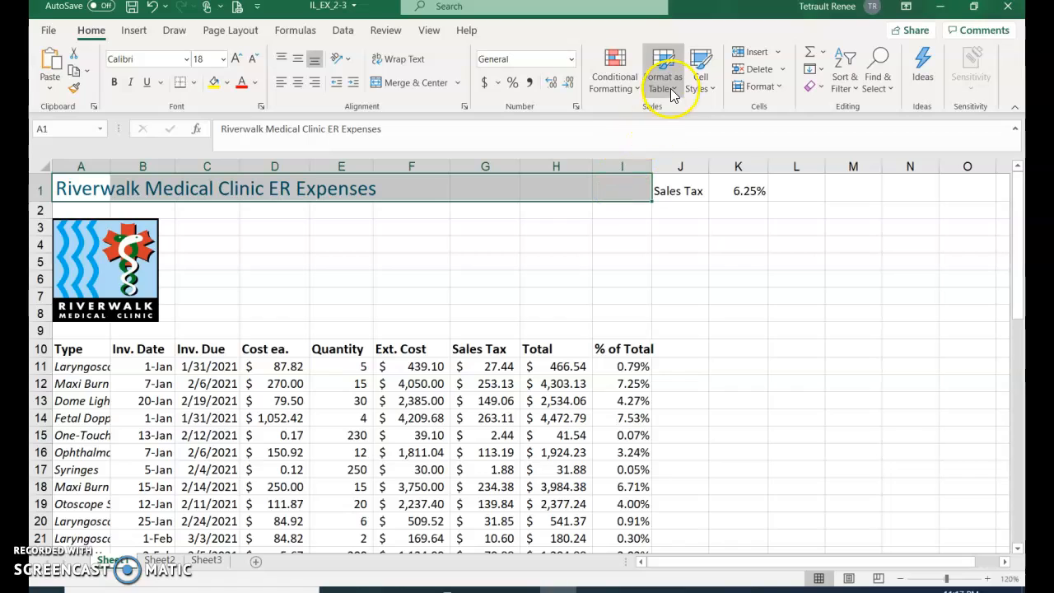
pyautogui.click(413, 85)
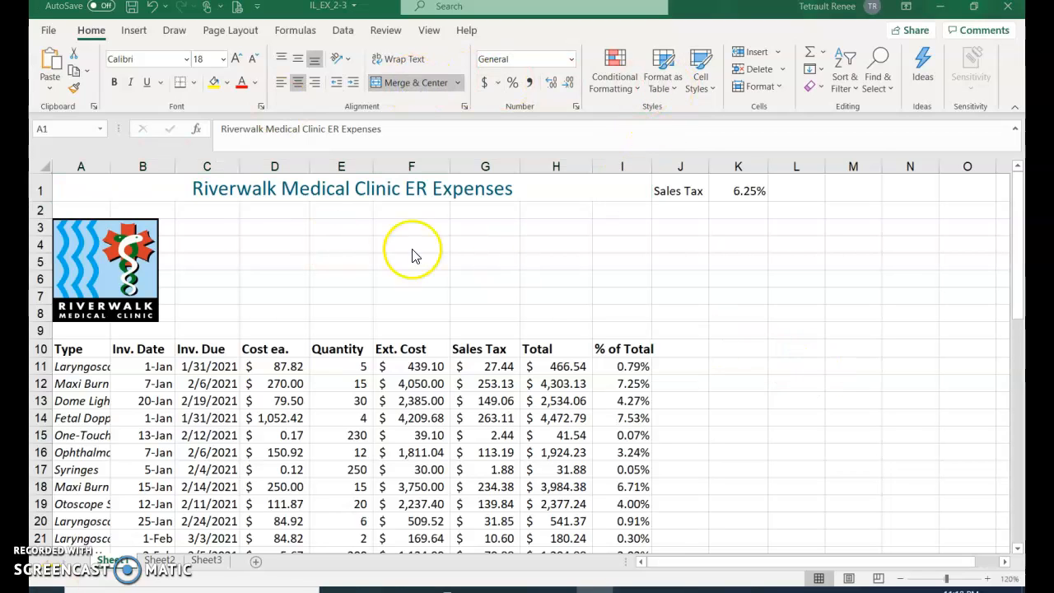
# Step: Autofit the width of column A to the item names in the Type column
pyautogui.scroll(-3, 718, 303)
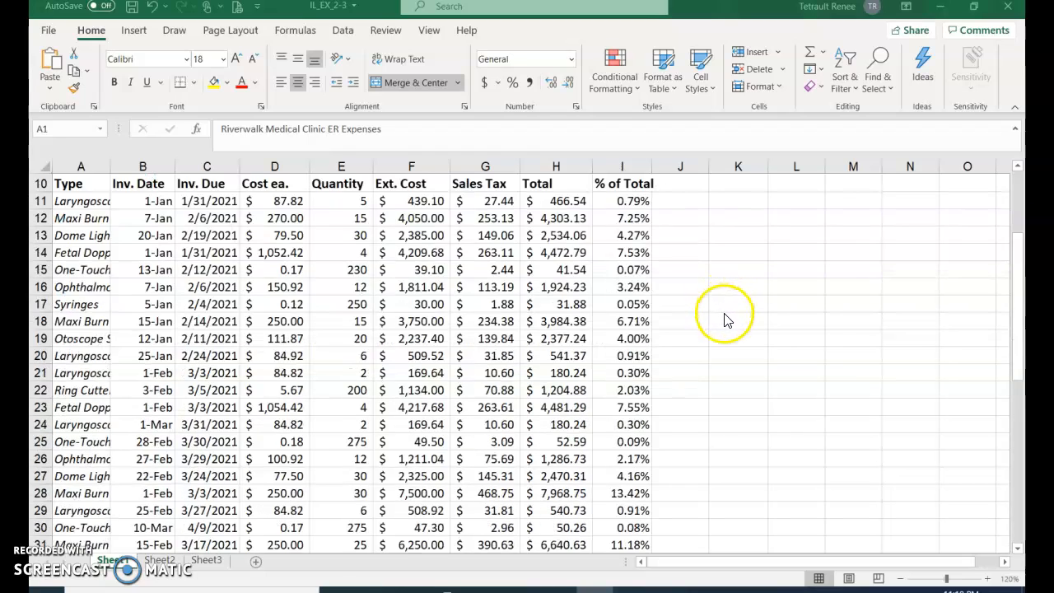
pyautogui.scroll(-1, 726, 317)
pyautogui.scroll(3, 737, 338)
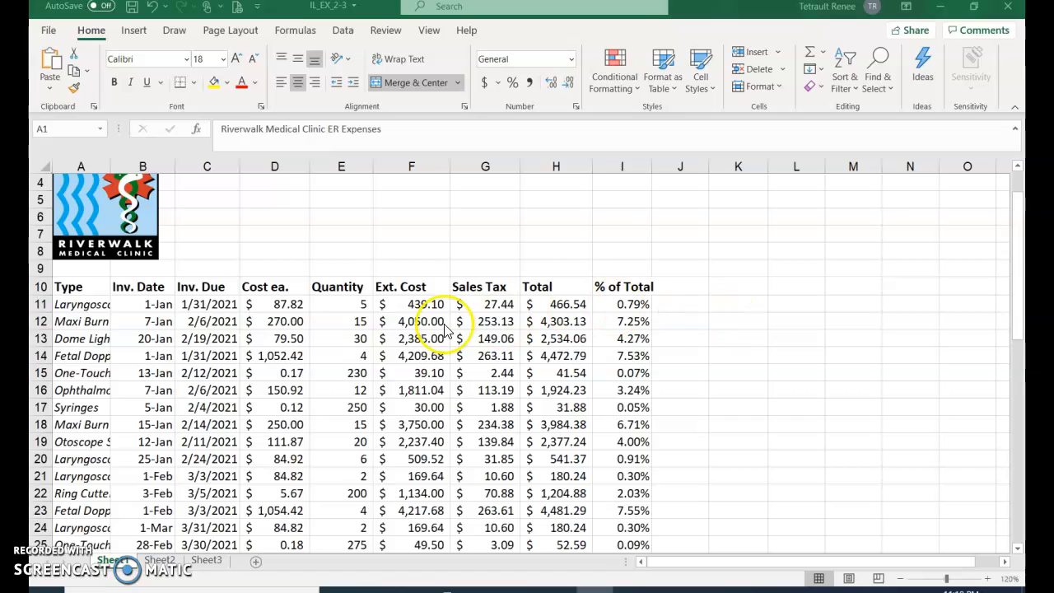
pyautogui.click(74, 306)
pyautogui.click(77, 337)
pyautogui.click(77, 392)
pyautogui.click(86, 442)
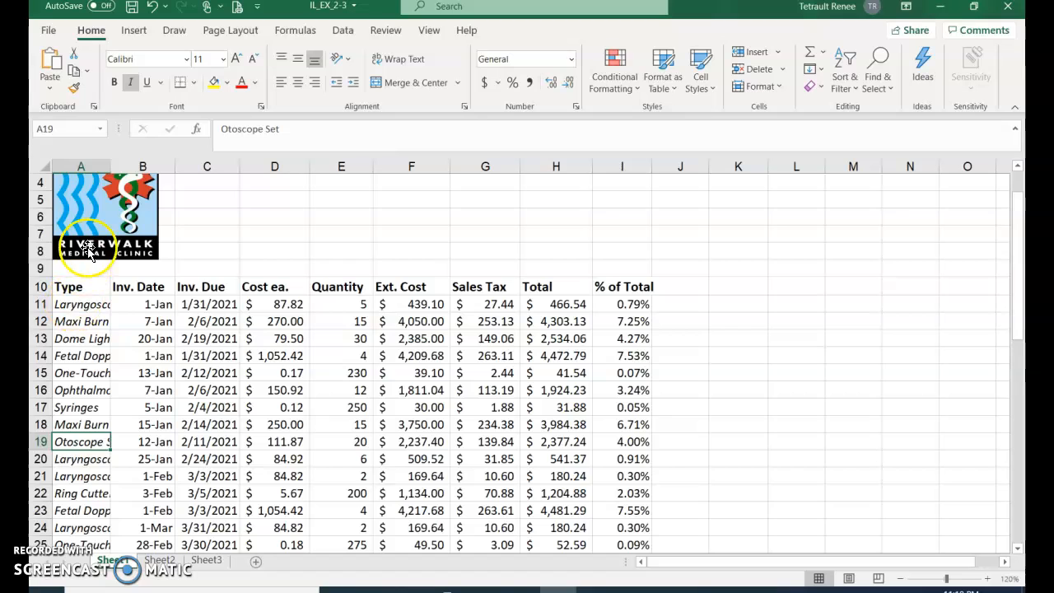
pyautogui.doubleClick(109, 166)
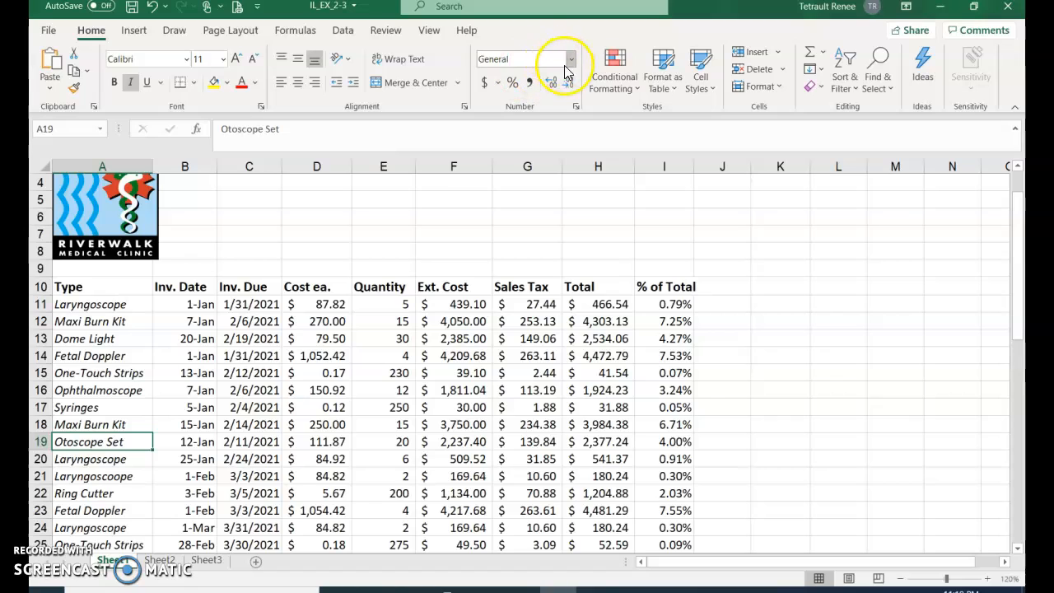
# Step: Copy the date format of B11 to the Inv. Due dates from C11 down to the end of the list with Format Painter
pyautogui.click(194, 303)
pyautogui.click(74, 88)
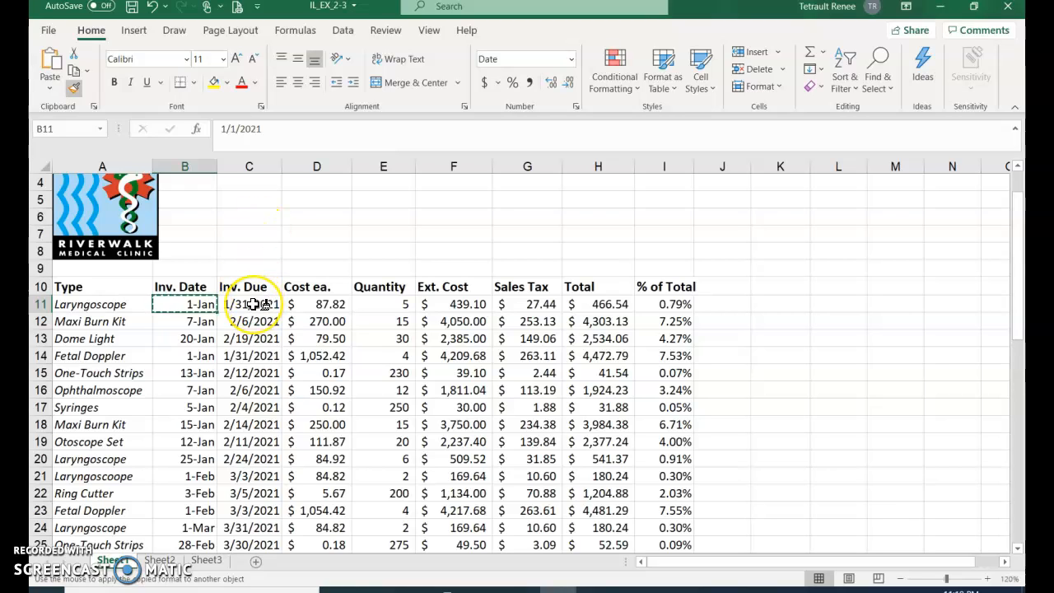
pyautogui.moveTo(255, 304)
pyautogui.mouseDown()
pyautogui.moveTo(263, 564)
pyautogui.moveTo(264, 528)
pyautogui.mouseUp()
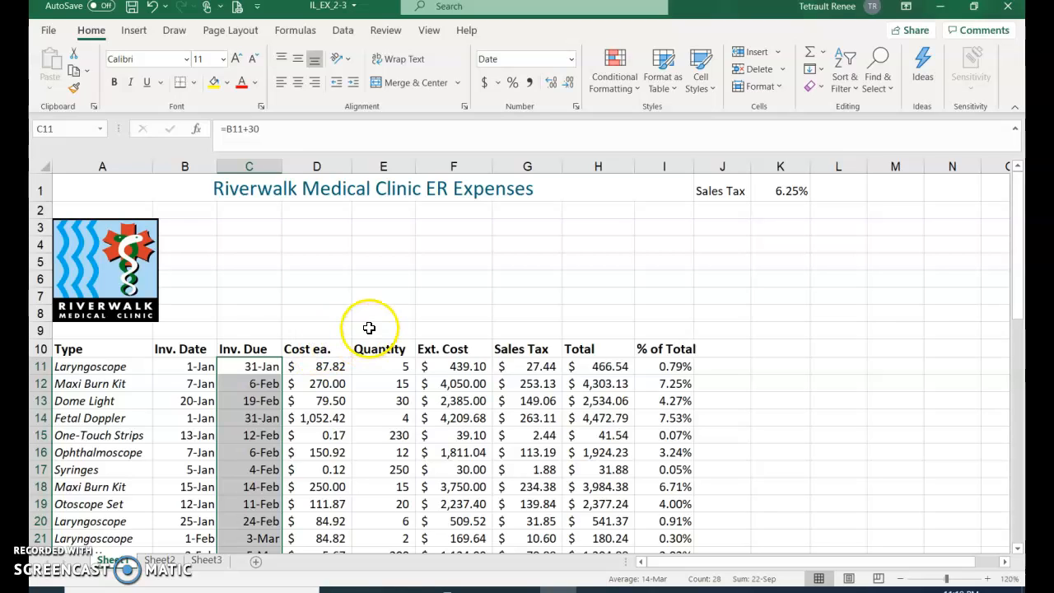
# Step: Fill the Sales Tax label and rate in J1:K1 with Light Turquoise, Background 2
pyautogui.click(704, 180)
pyautogui.moveTo(703, 180); pyautogui.dragTo(768, 181)
pyautogui.click(298, 122)
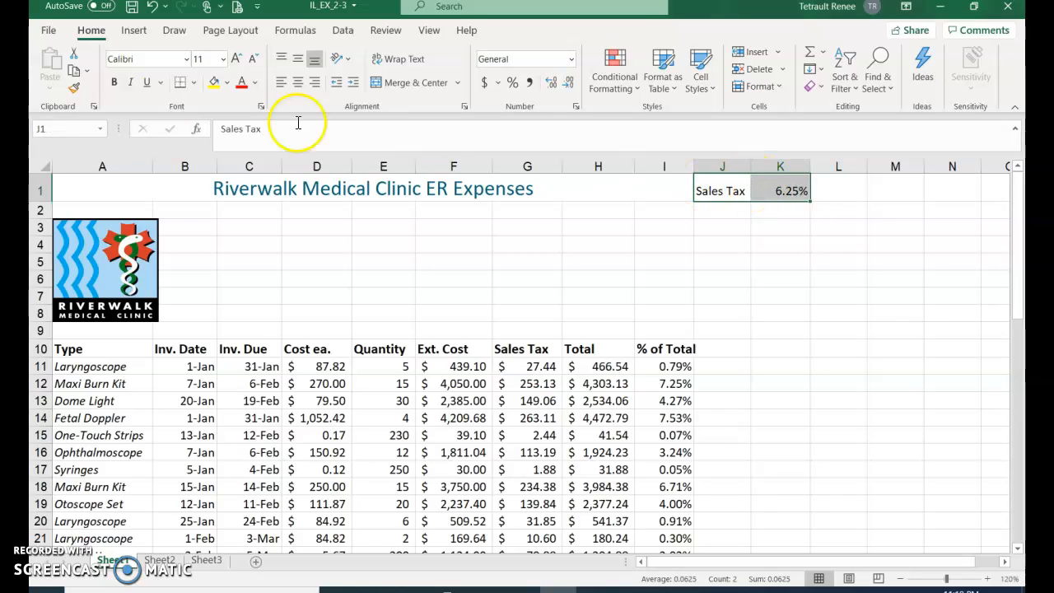
pyautogui.click(228, 83)
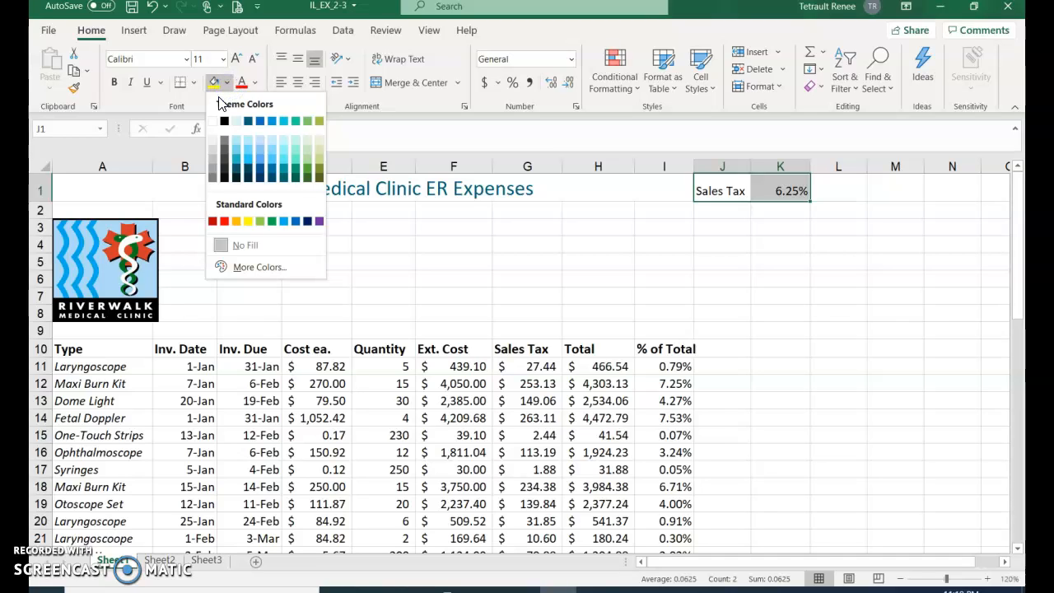
pyautogui.click(236, 125)
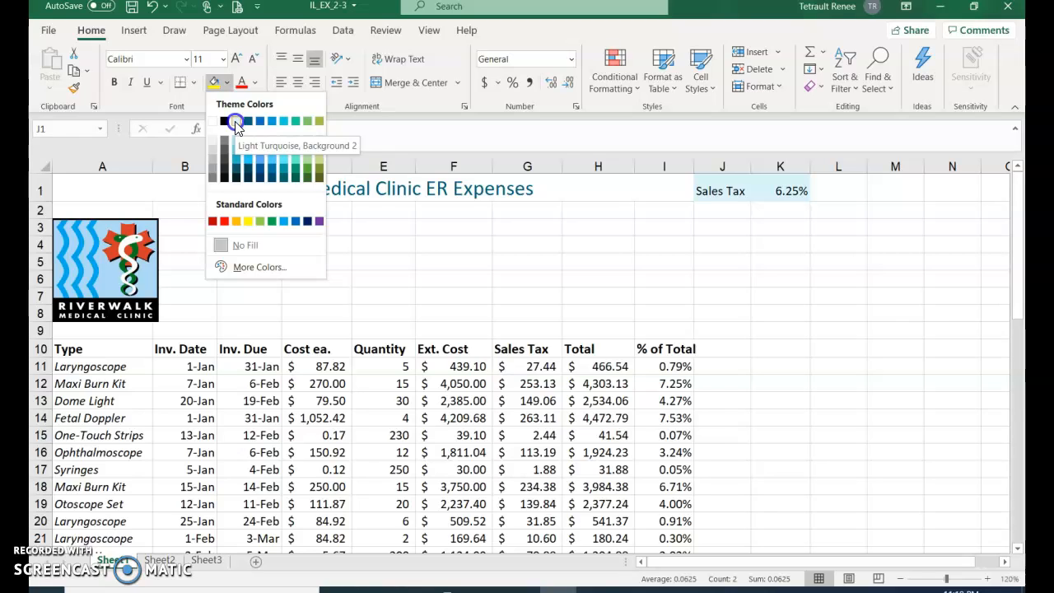
pyautogui.click(236, 125)
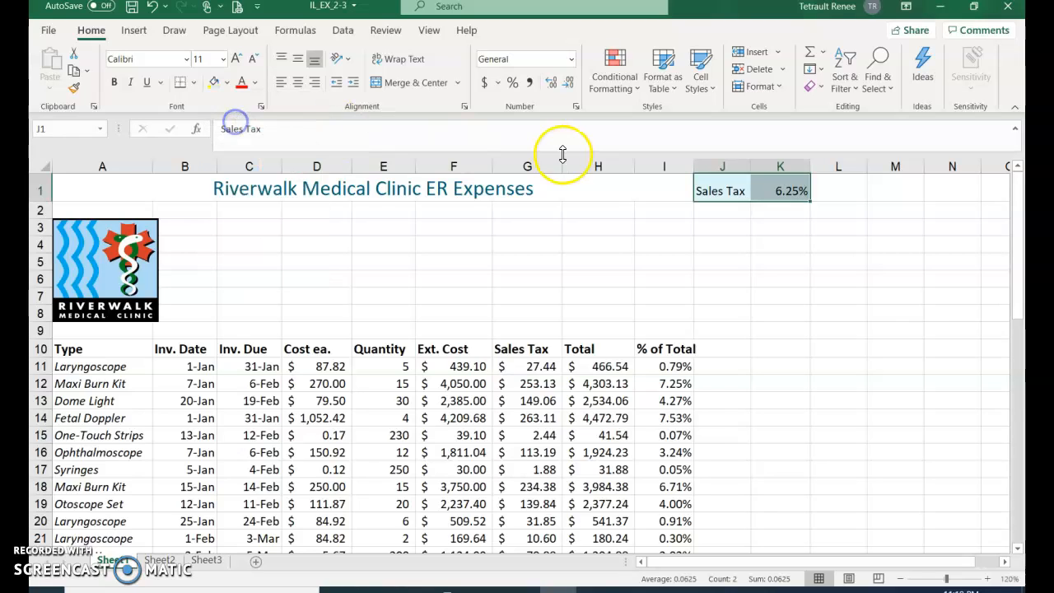
pyautogui.click(255, 84)
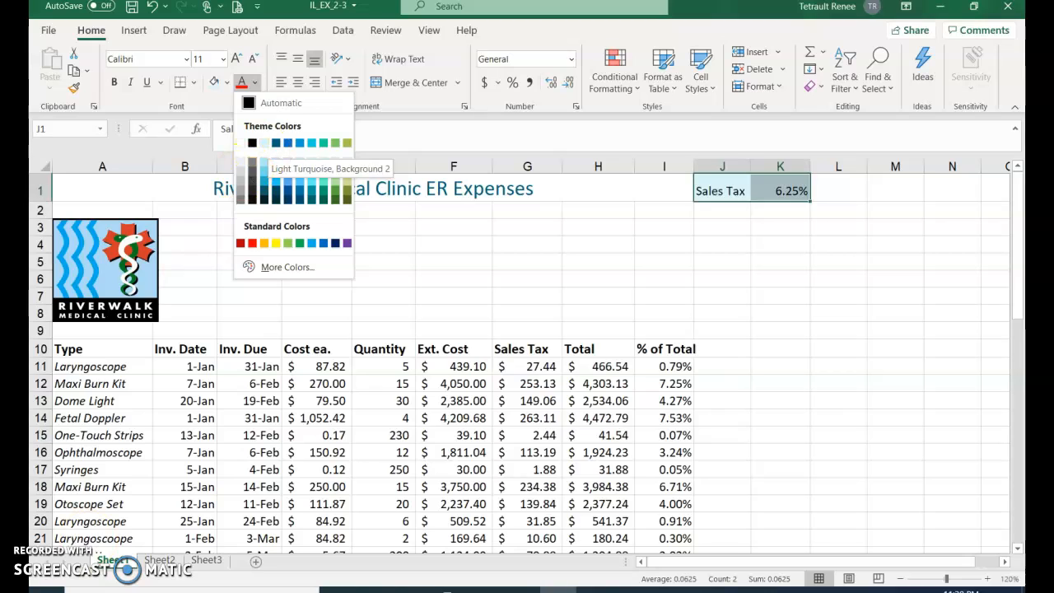
pyautogui.press('Escape')
pyautogui.click(597, 198)
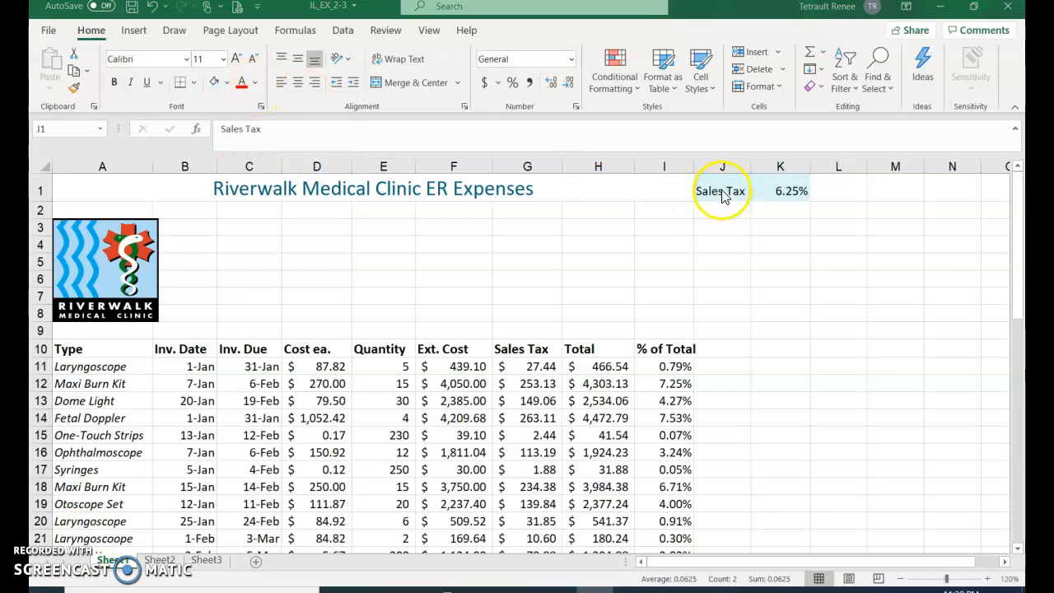
# Step: Set the font color of the Sales Tax label and rate in J1:K1 to Dark Teal, Text 2
pyautogui.moveTo(717, 191); pyautogui.dragTo(788, 191)
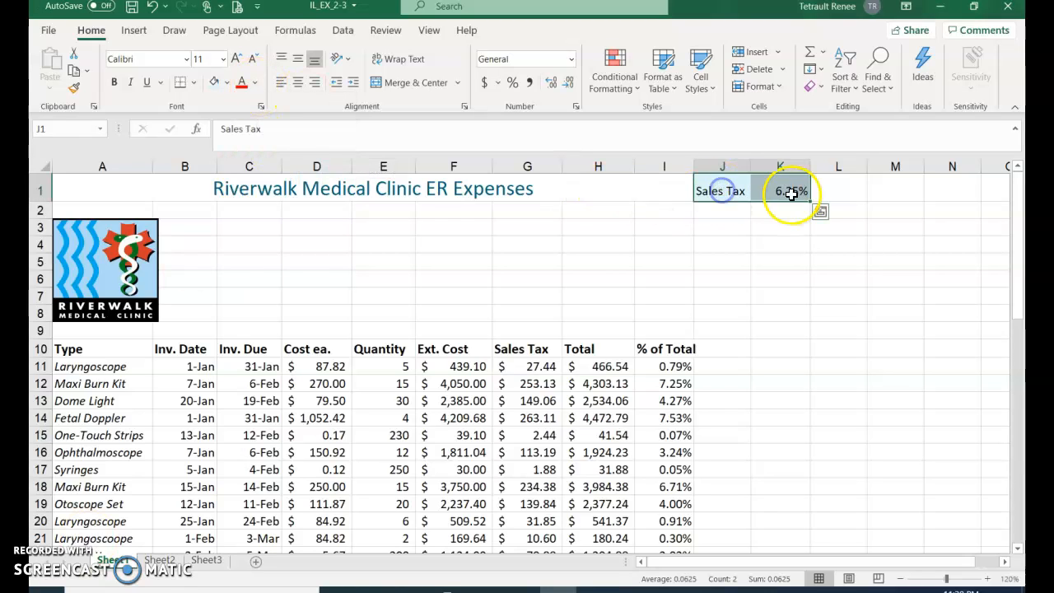
pyautogui.click(255, 83)
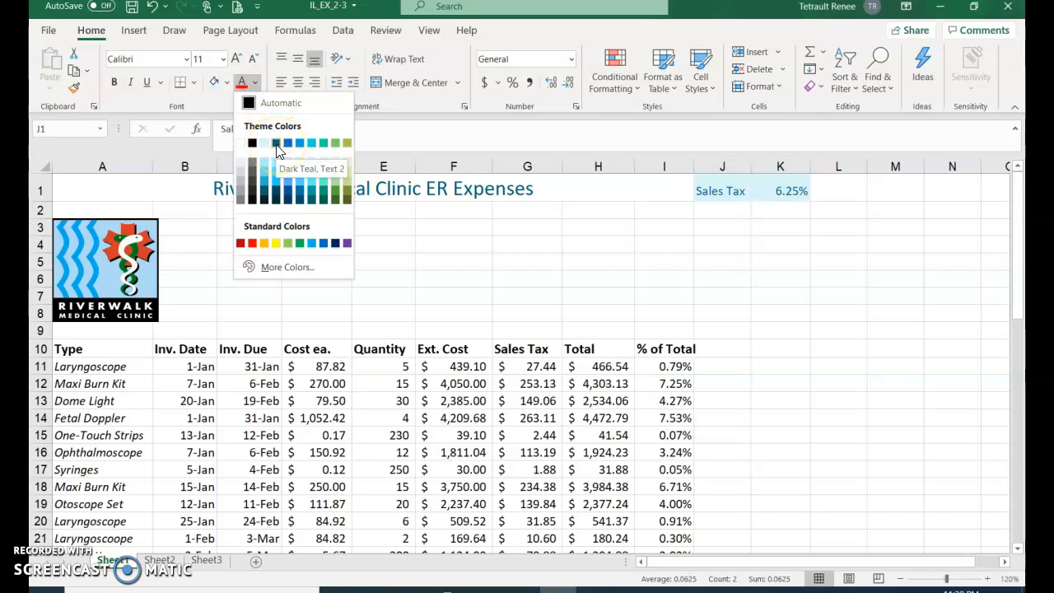
pyautogui.click(277, 146)
pyautogui.click(416, 284)
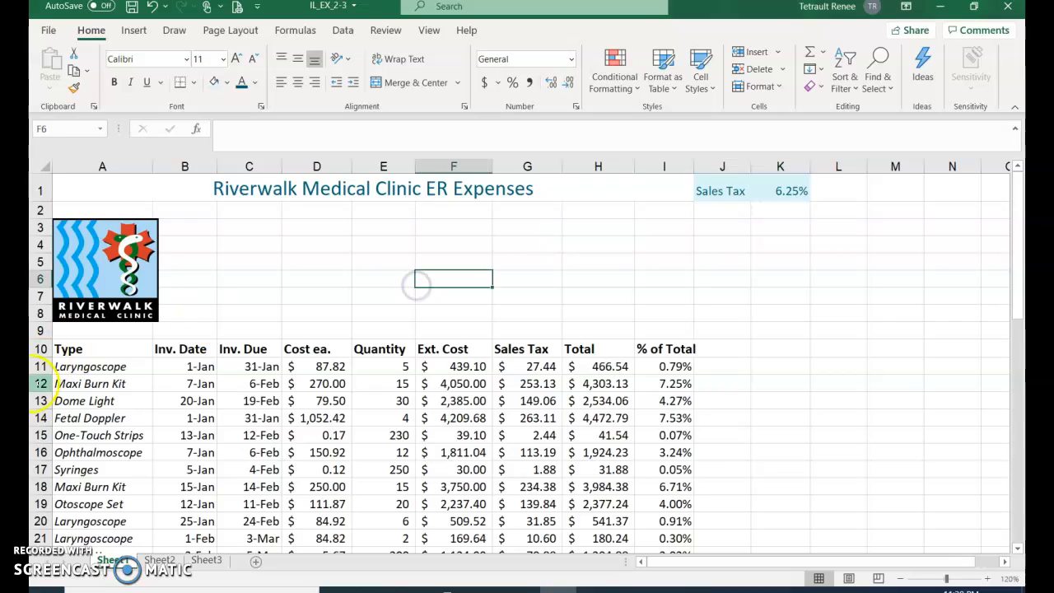
# Step: Add a bottom border to the column headings in A10:I10
pyautogui.moveTo(90, 348); pyautogui.dragTo(647, 348)
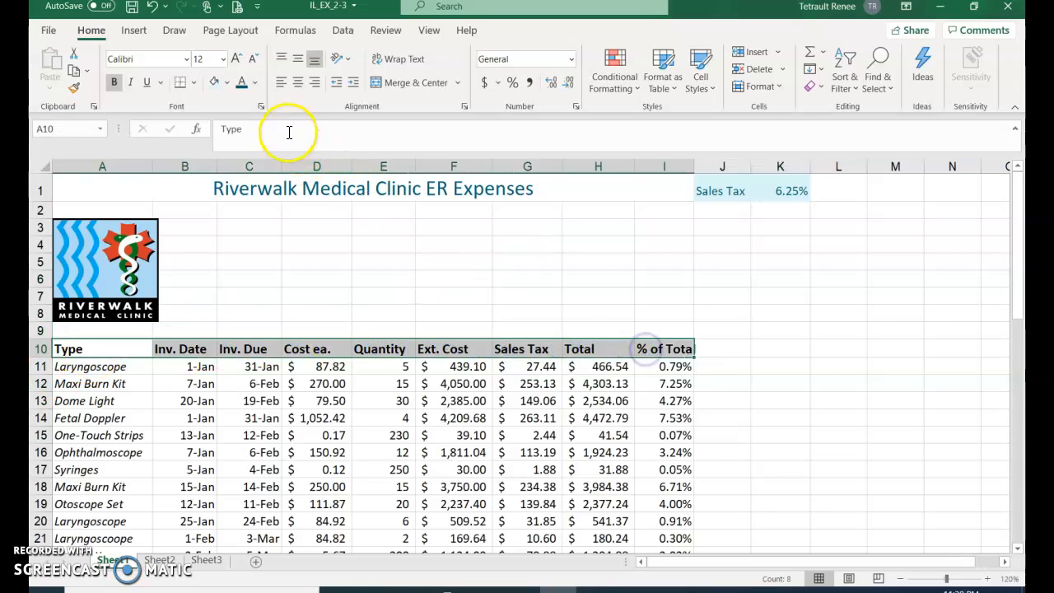
pyautogui.click(193, 82)
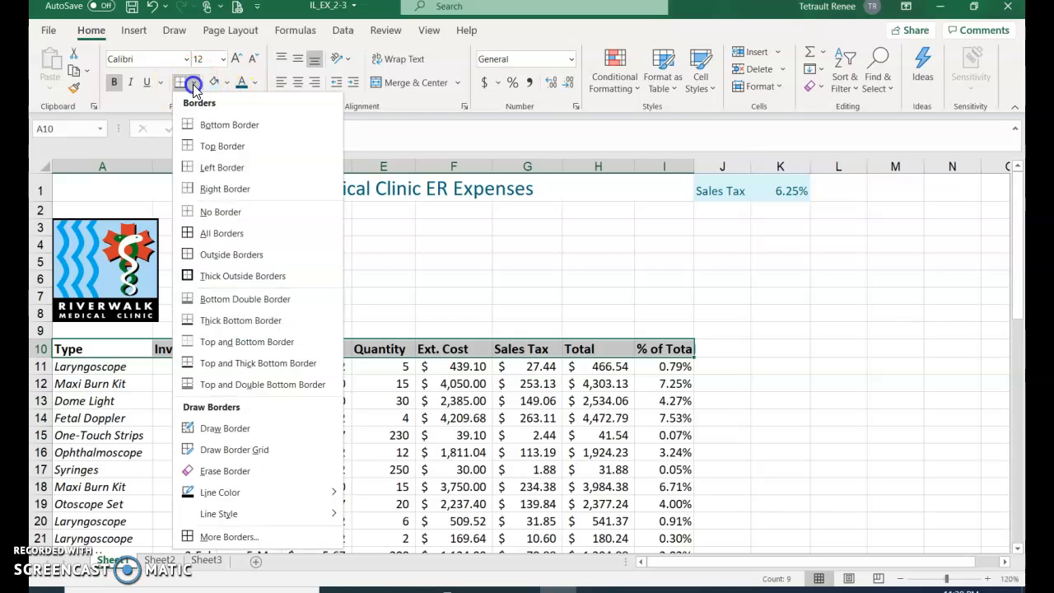
pyautogui.click(210, 126)
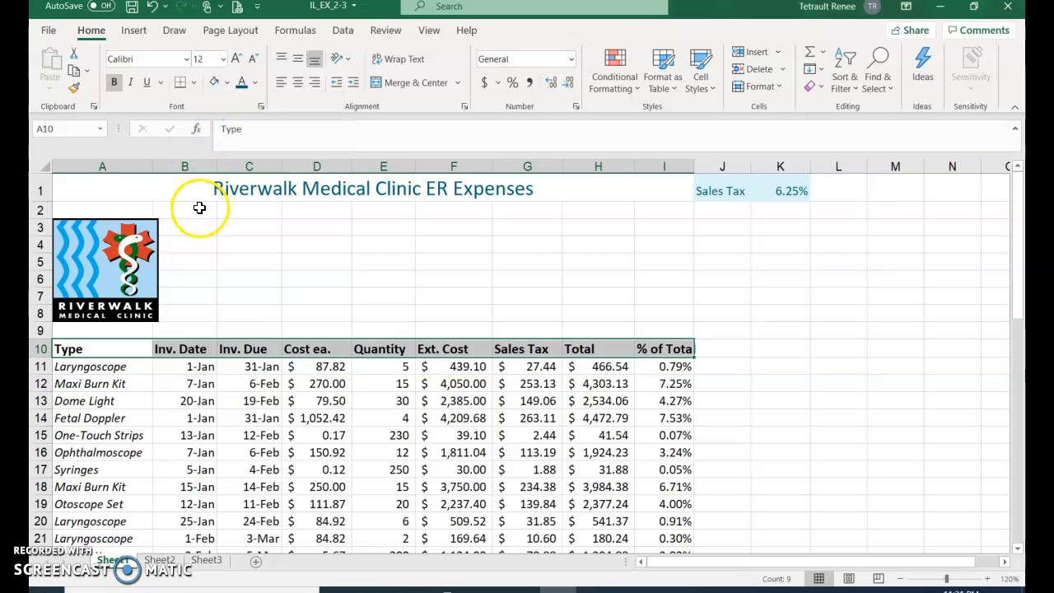
pyautogui.click(206, 400)
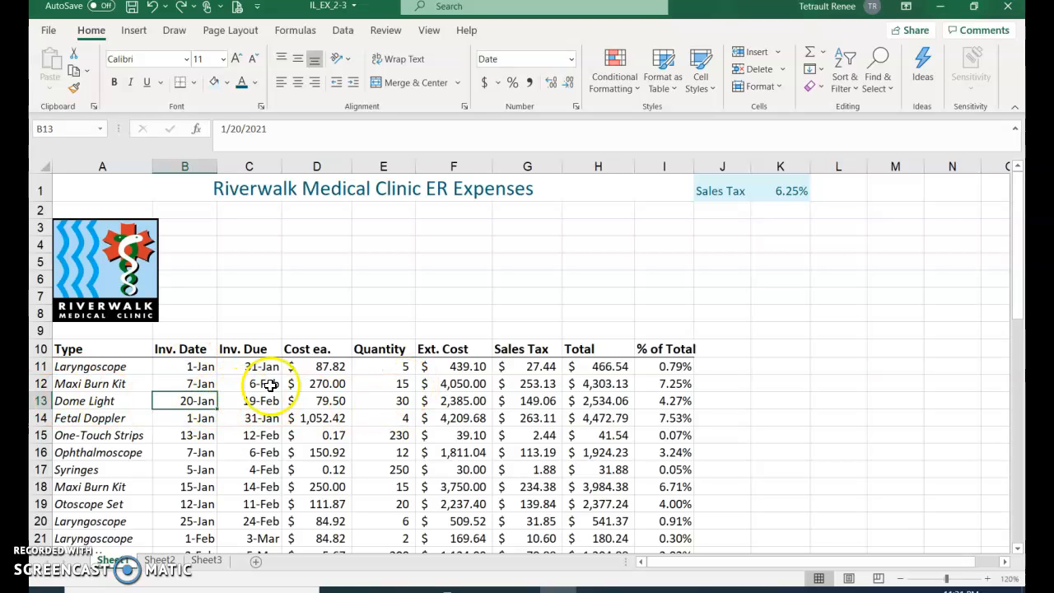
# Step: Apply blue gradient-fill data bars to the Total values in H11:H38, leaving out the sum in row 39
pyautogui.scroll(-2, 422, 365)
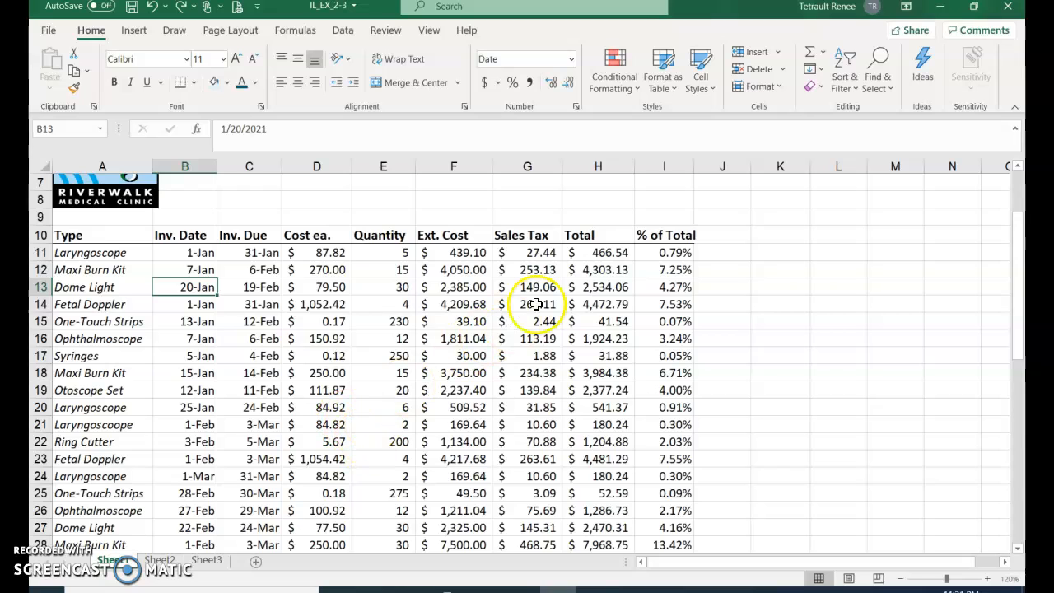
pyautogui.moveTo(602, 252); pyautogui.dragTo(612, 504)
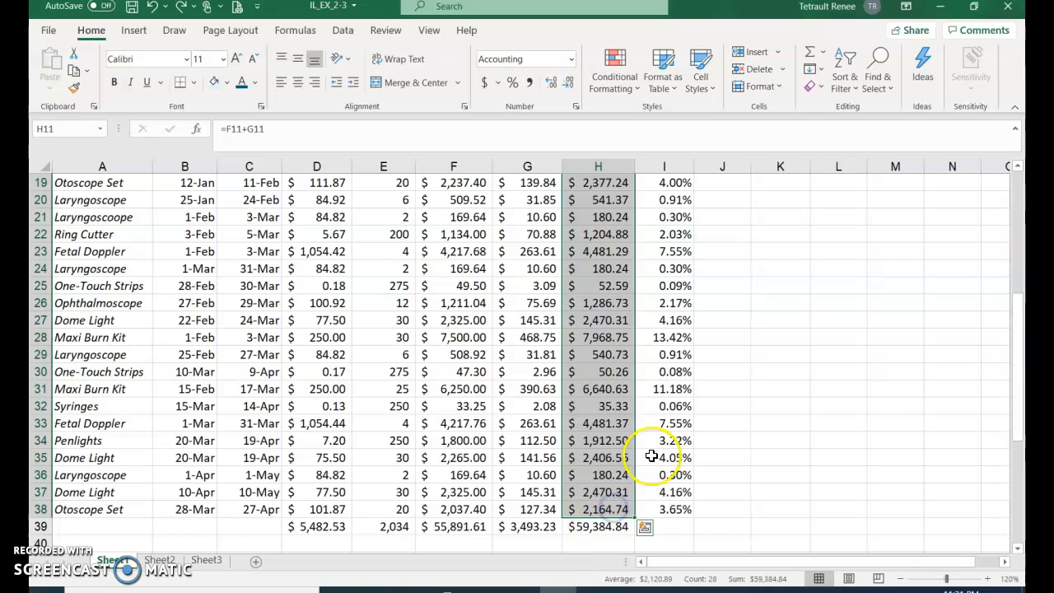
pyautogui.click(617, 76)
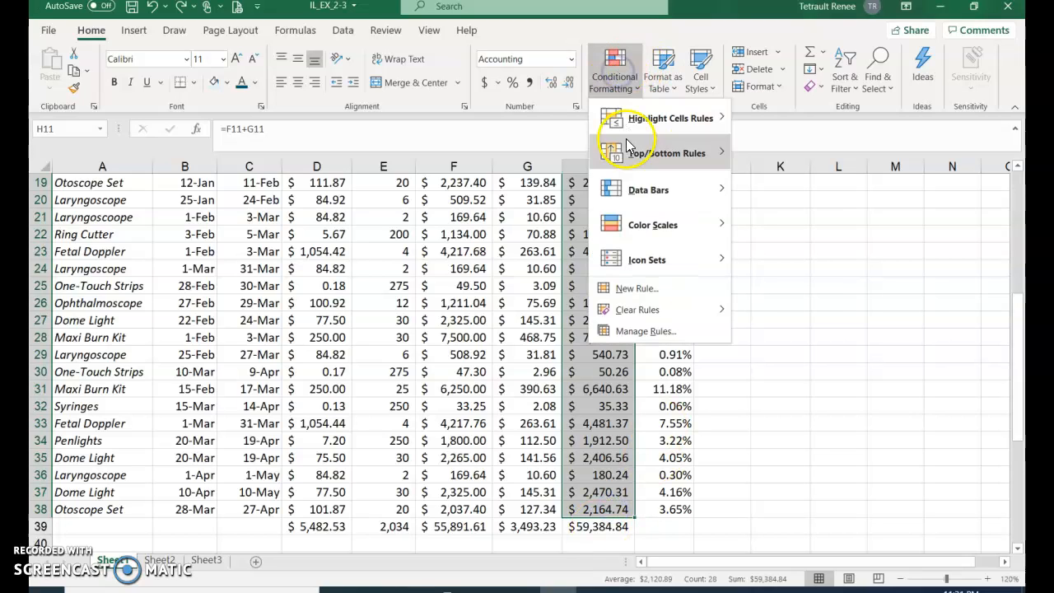
pyautogui.moveTo(642, 197)
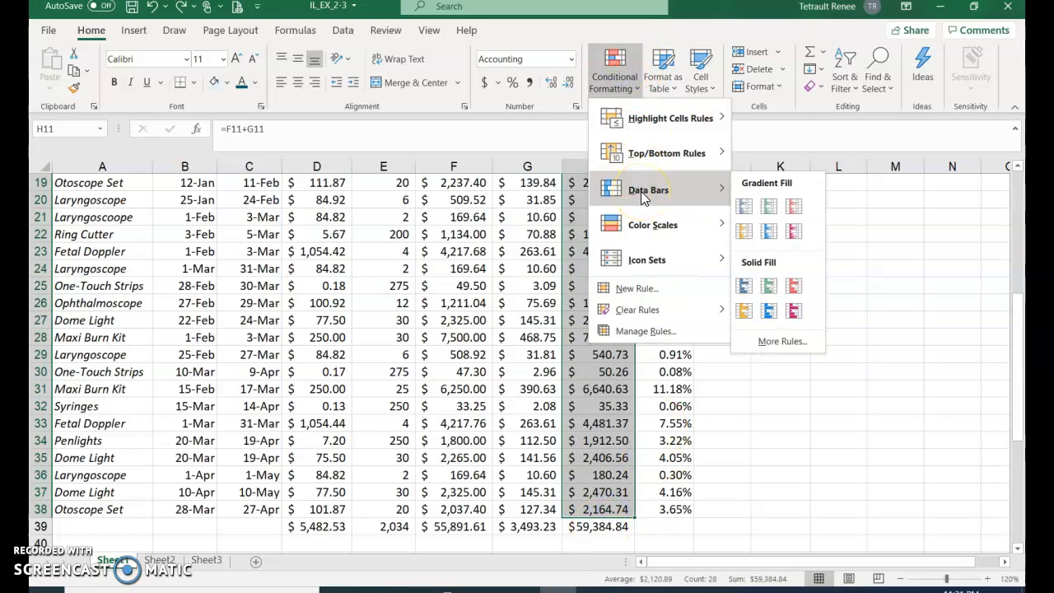
pyautogui.click(745, 208)
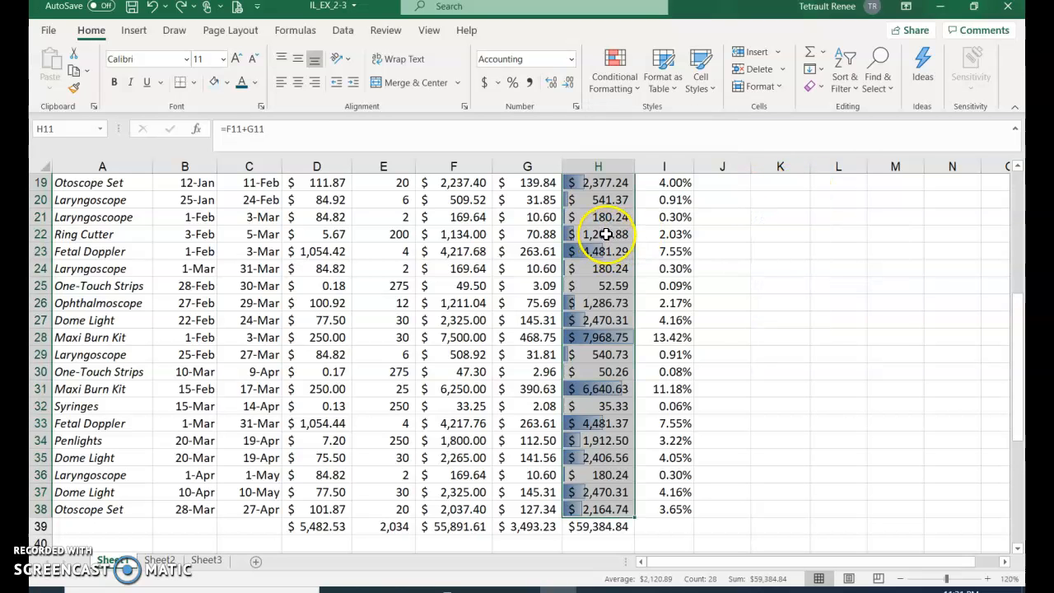
# Step: Apply the colored three-arrow directional icon set to the Quantity values in E11:E38
pyautogui.scroll(2, 288, 259)
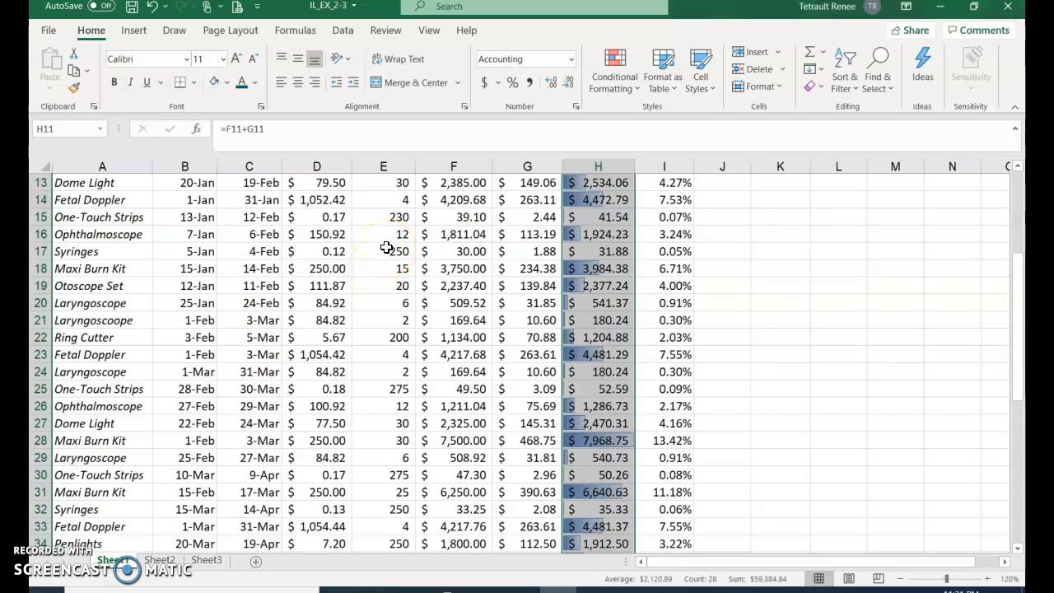
pyautogui.scroll(2, 399, 230)
pyautogui.moveTo(393, 251); pyautogui.dragTo(399, 511)
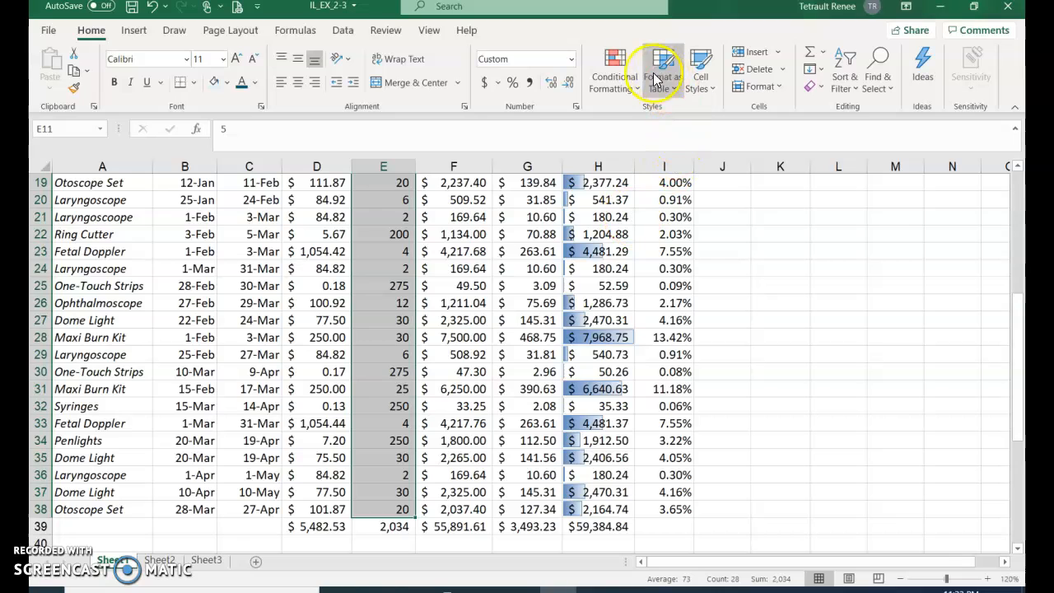
pyautogui.click(615, 73)
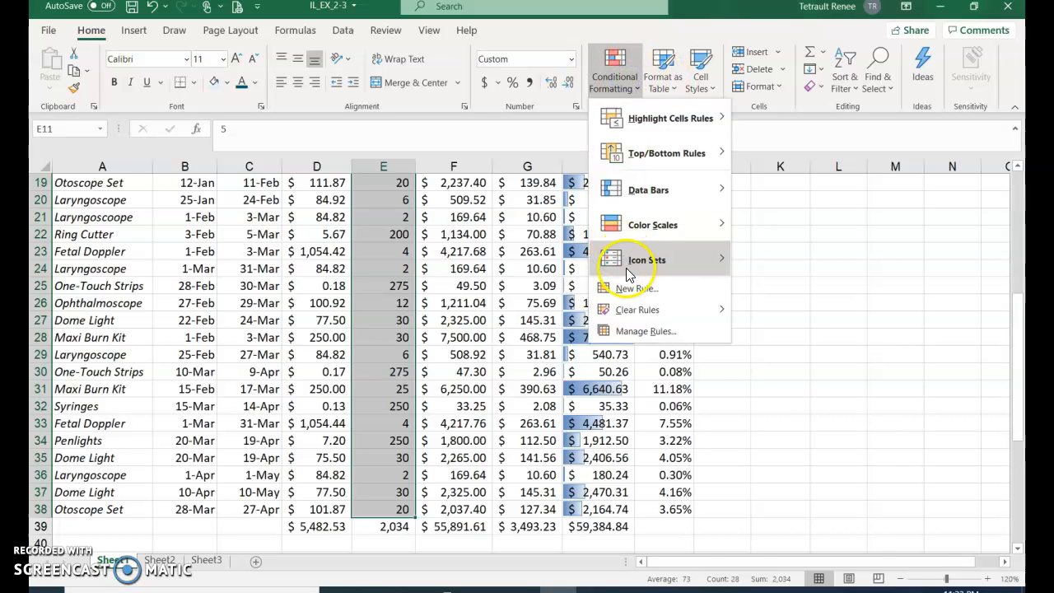
pyautogui.moveTo(628, 274)
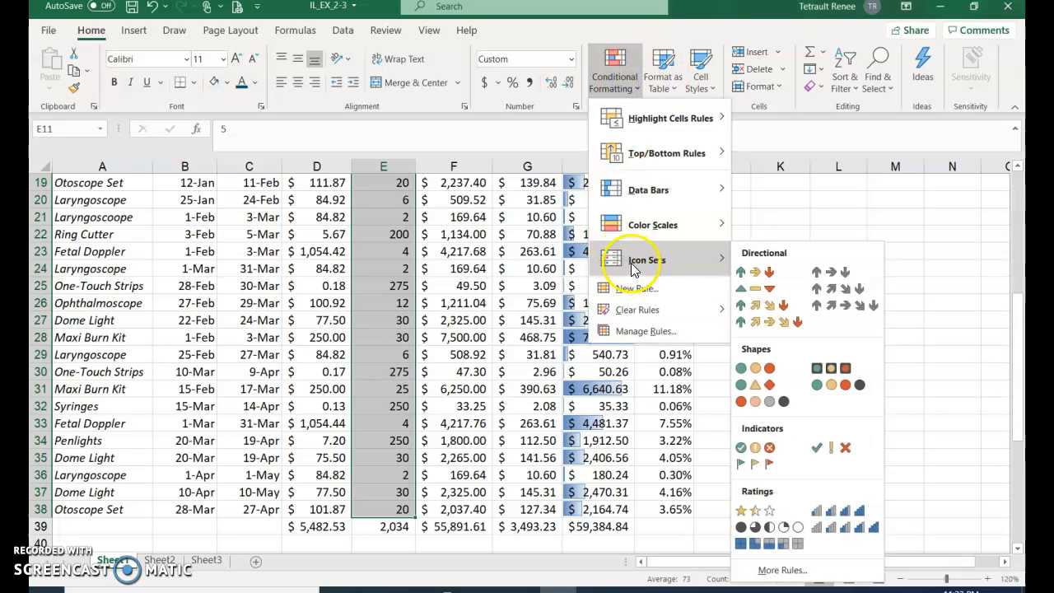
pyautogui.click(765, 280)
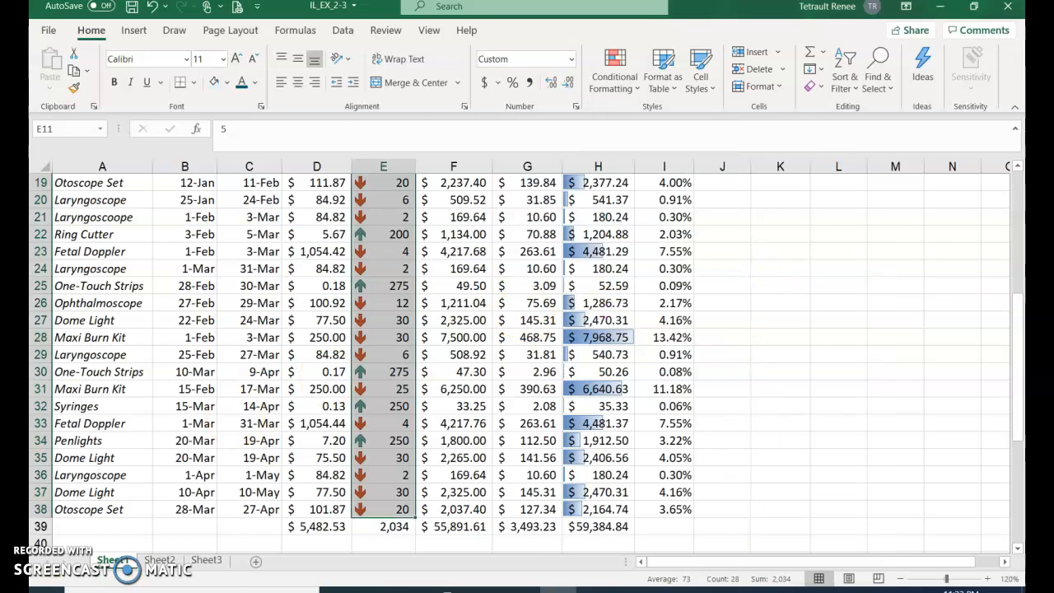
# Step: Rename Sheet3, which holds the budgeted ER expenses, as Budget
pyautogui.click(220, 562)
pyautogui.click(208, 561)
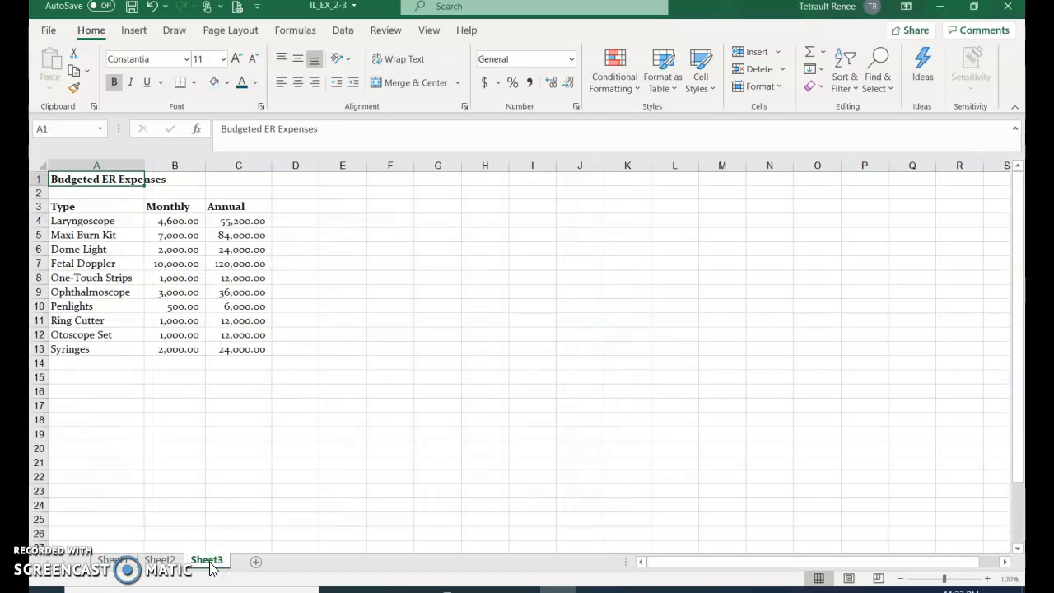
pyautogui.rightClick(210, 563)
pyautogui.click(261, 398)
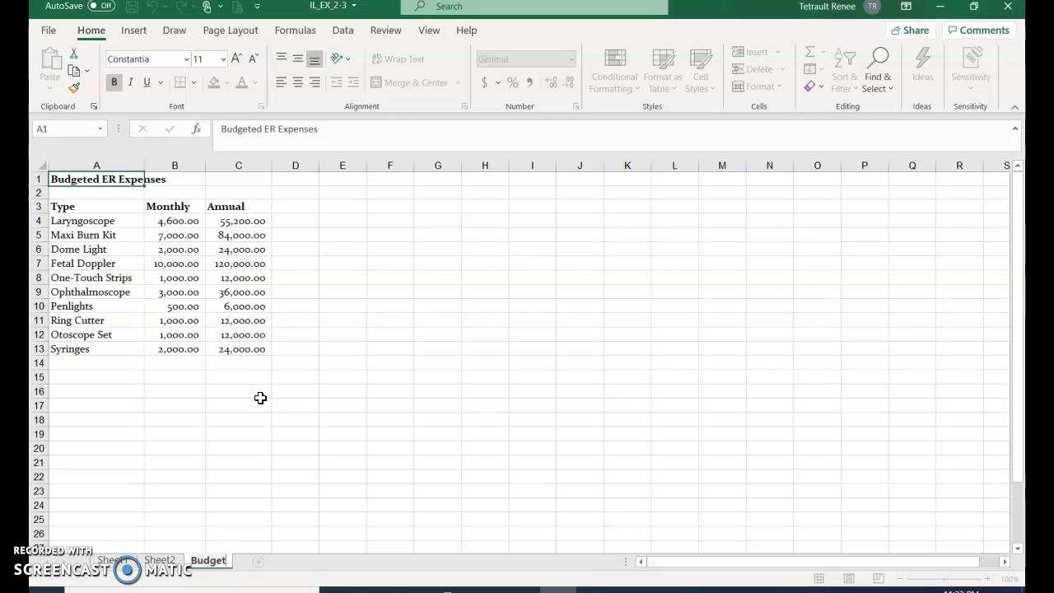
pyautogui.press('Return')
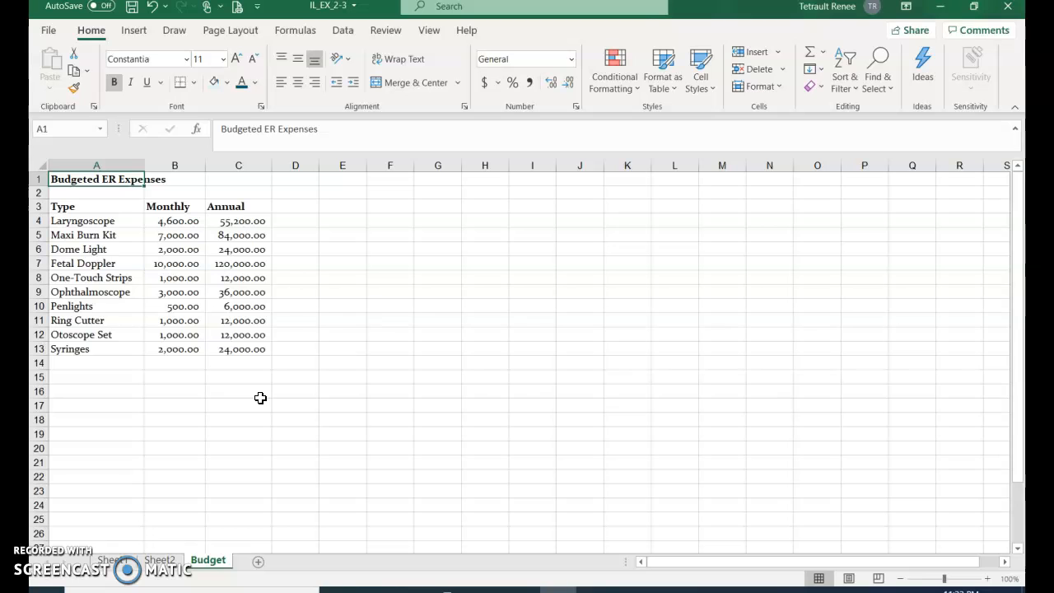
# Step: Rename Sheet1, which holds the itemized ER expenses, as Actual
pyautogui.click(107, 562)
pyautogui.rightClick(108, 563)
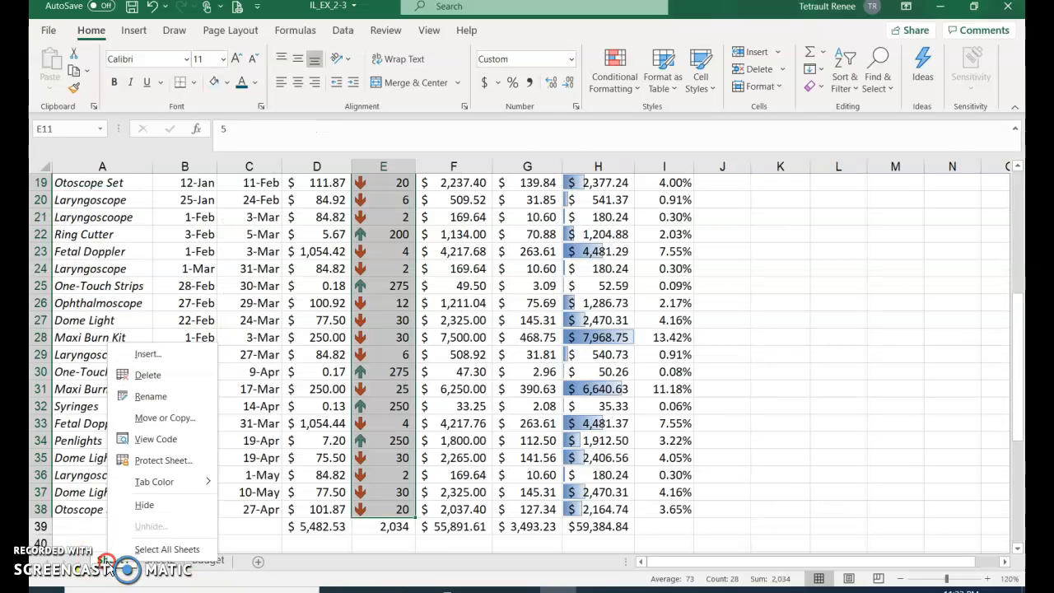
pyautogui.click(150, 395)
pyautogui.write('Actual')
pyautogui.press('Return')
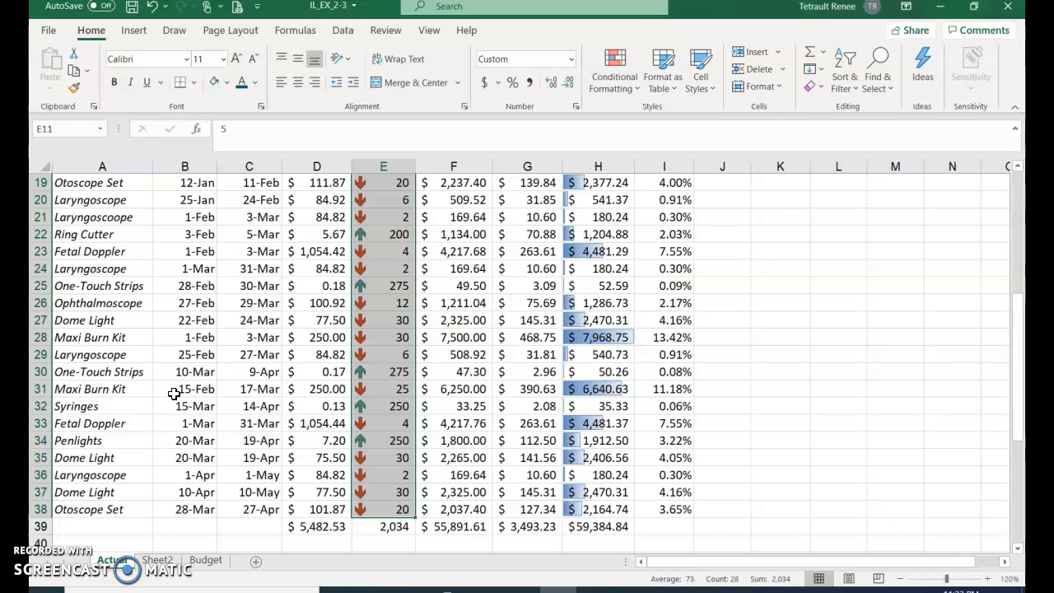
# Step: Color the Budget sheet's tab with the standard red
pyautogui.rightClick(195, 563)
pyautogui.moveTo(219, 480)
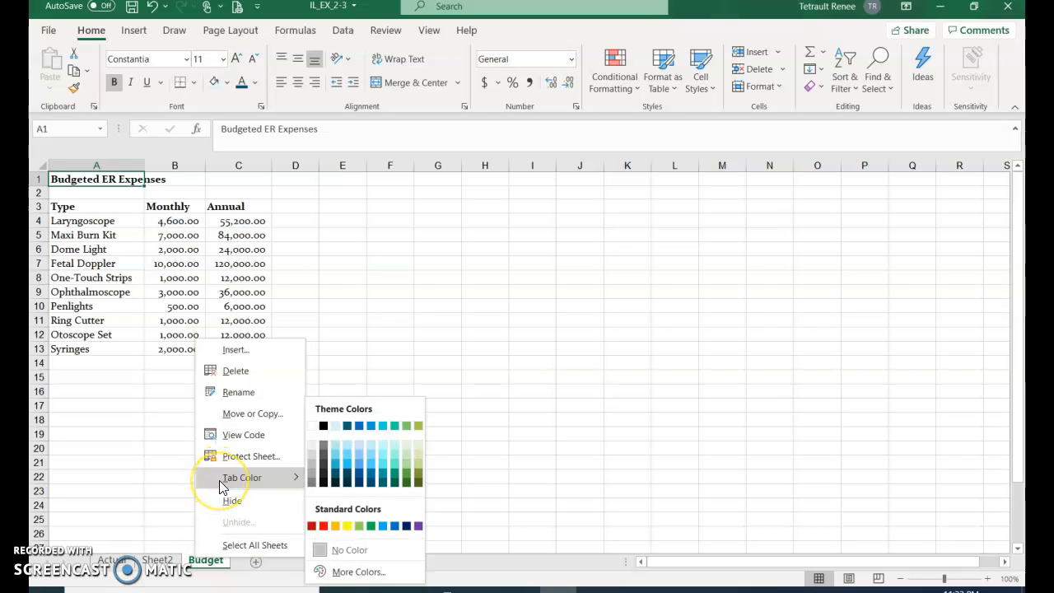
pyautogui.click(326, 527)
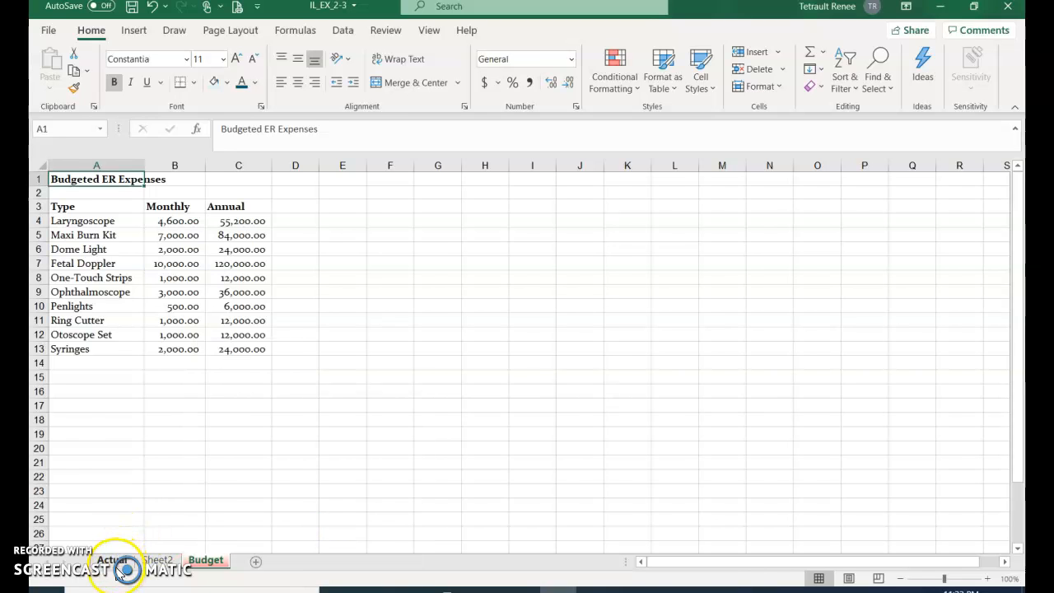
# Step: Color the Actual sheet's tab with the standard purple
pyautogui.click(113, 560)
pyautogui.rightClick(117, 564)
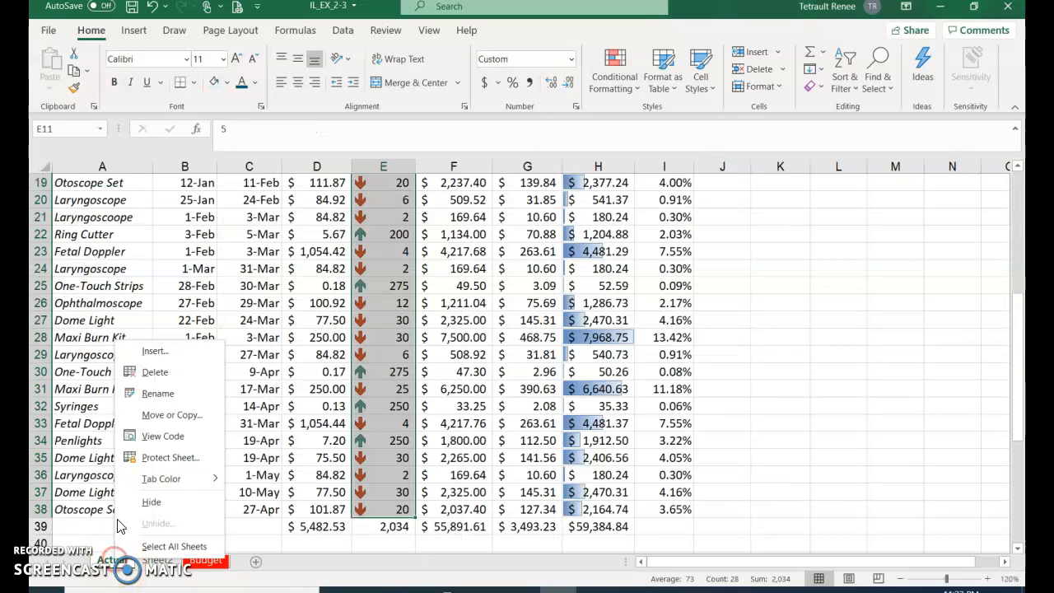
pyautogui.moveTo(148, 478)
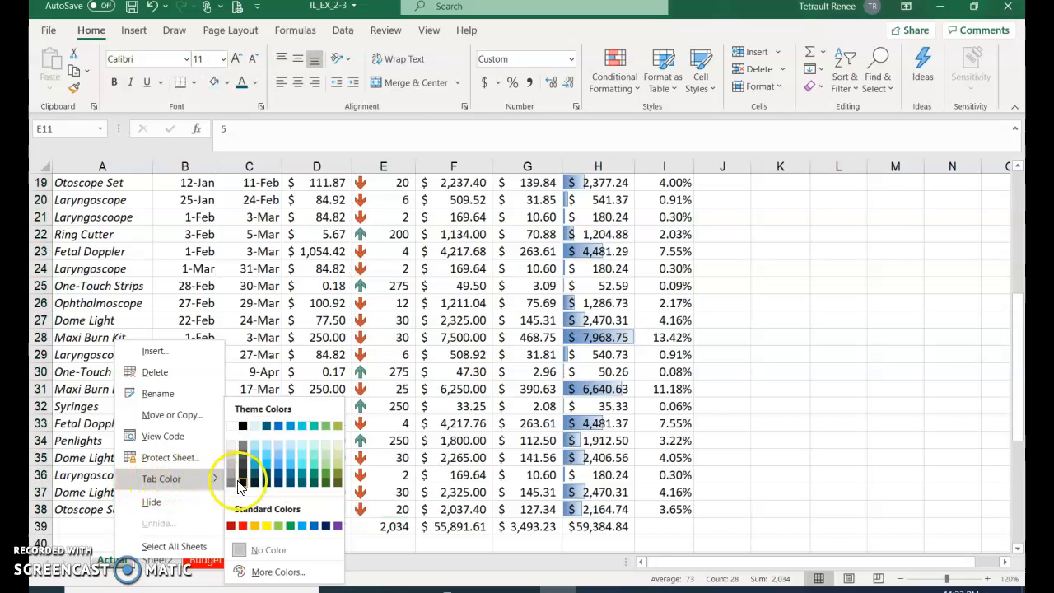
pyautogui.click(338, 527)
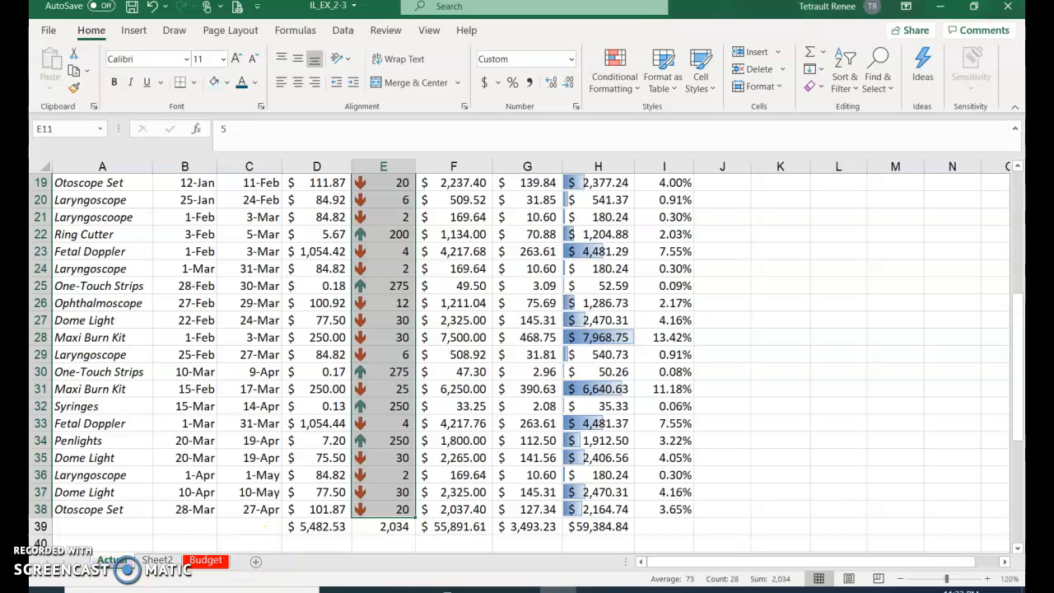
# Step: Move the empty Sheet2 to the end of the workbook, after Budget, and return to the Actual sheet
pyautogui.click(155, 559)
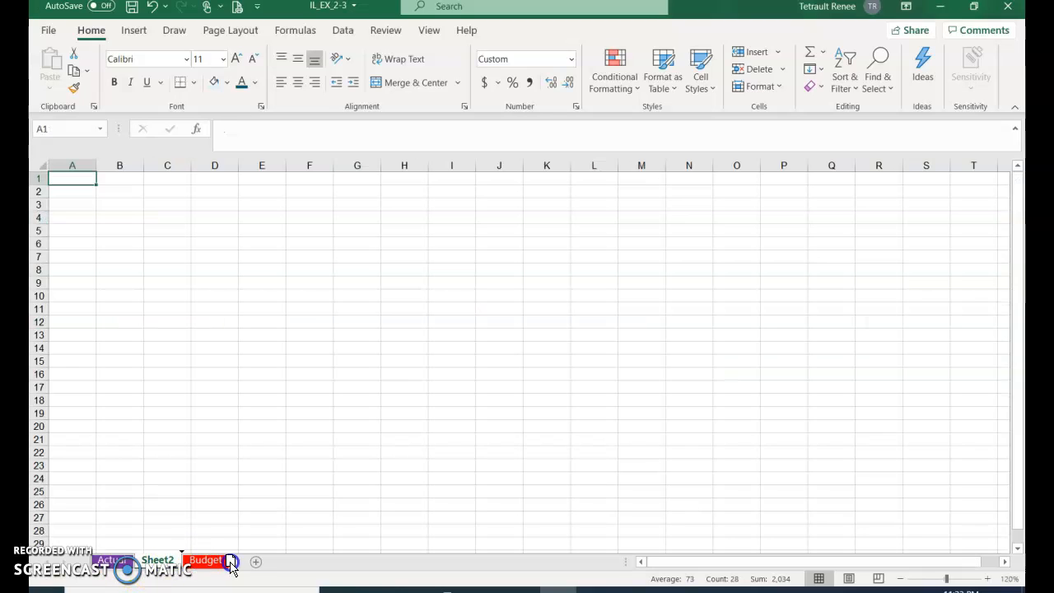
pyautogui.moveTo(243, 563); pyautogui.dragTo(239, 563)
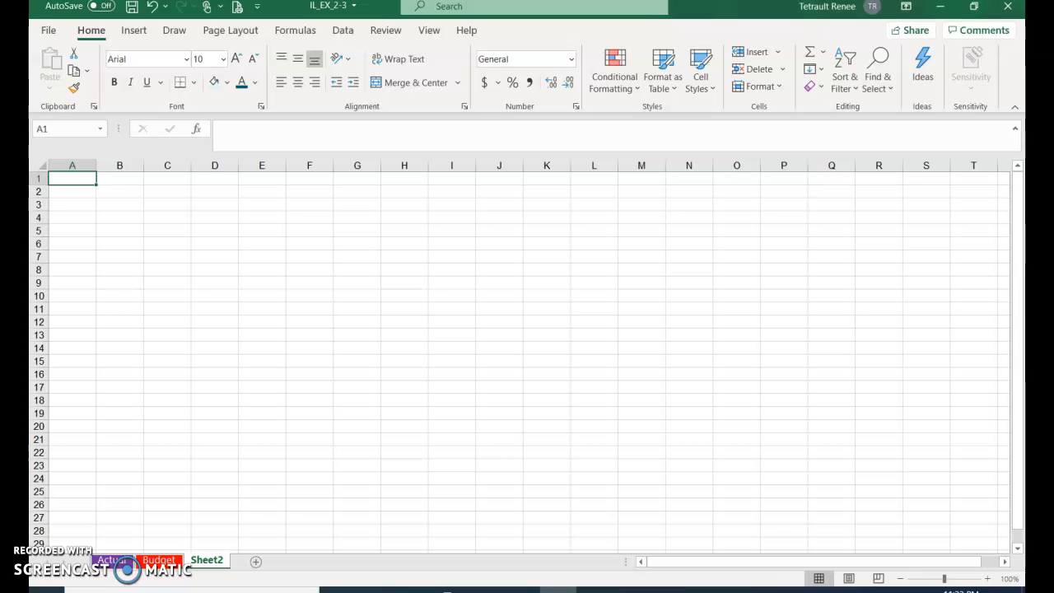
pyautogui.click(115, 560)
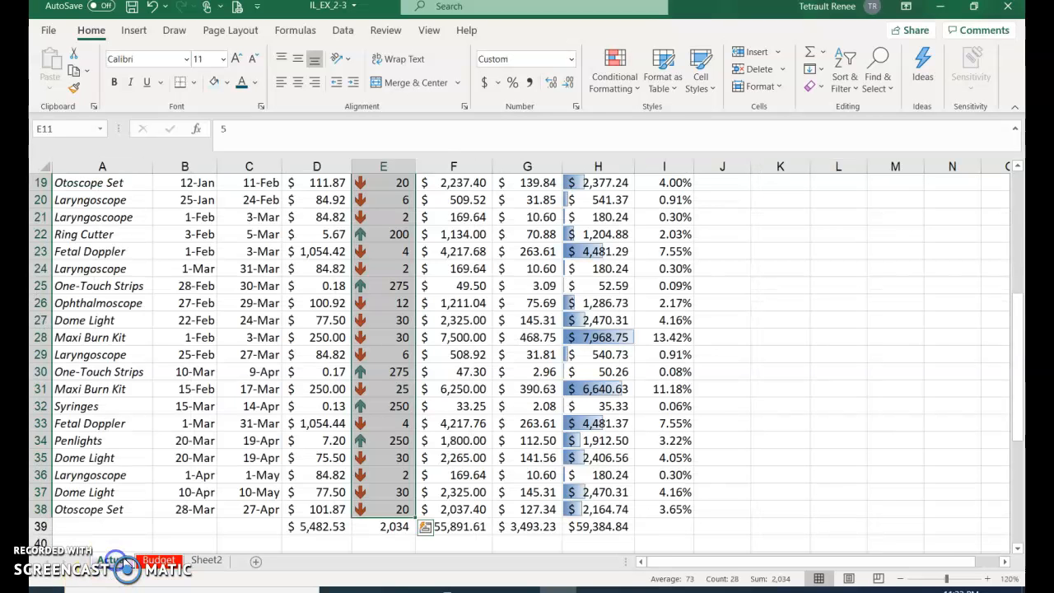
# Step: Spell-check the Actual sheet from cell A1, correcting the misspelled Laryngoscoope in A21 to Laryngoscope
pyautogui.click(224, 281)
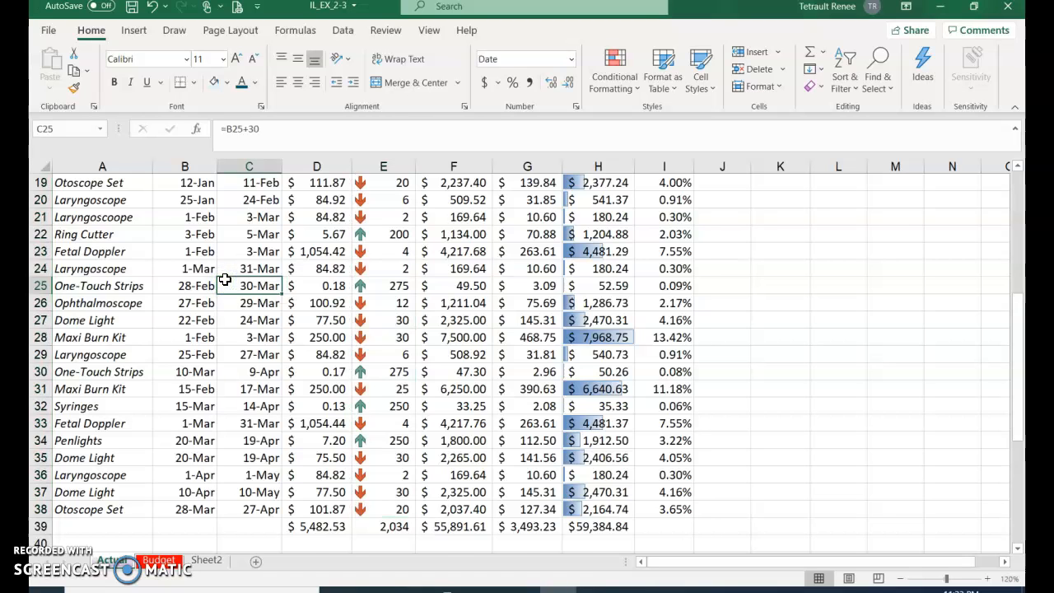
pyautogui.hotkey('ctrl', 'Home')
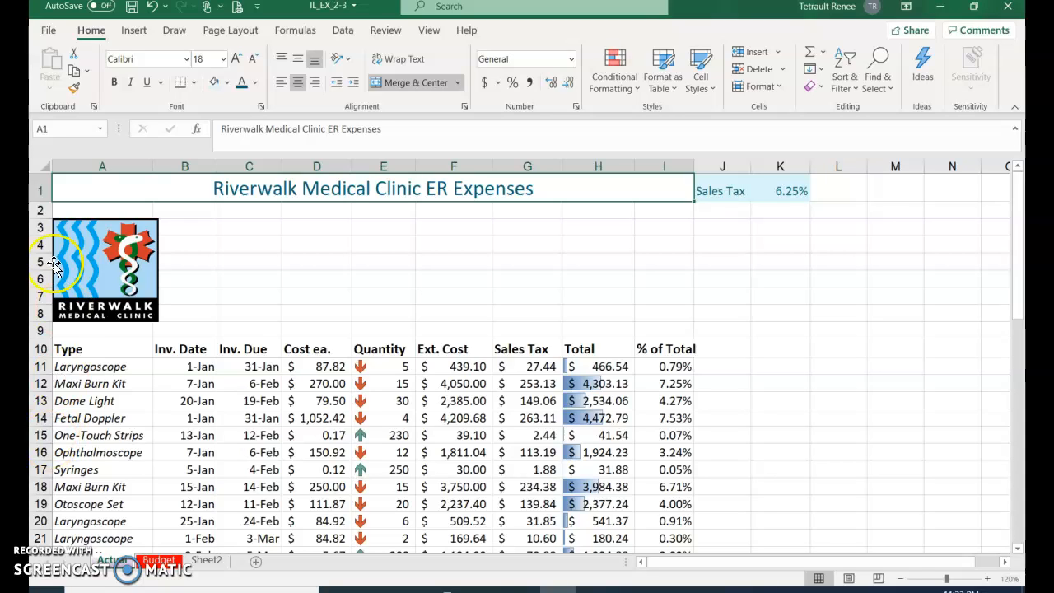
pyautogui.click(385, 29)
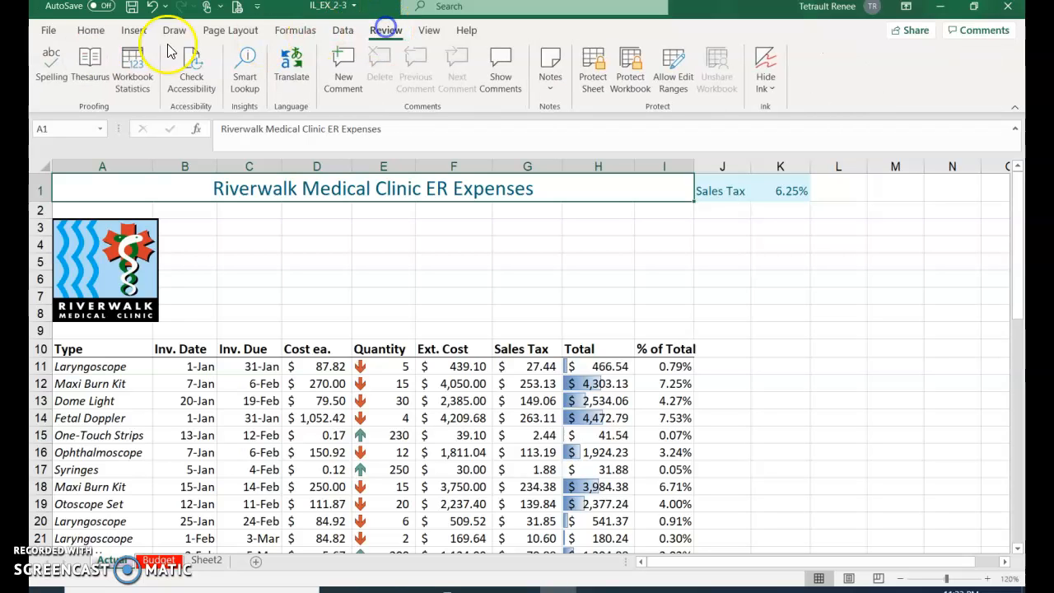
pyautogui.click(39, 59)
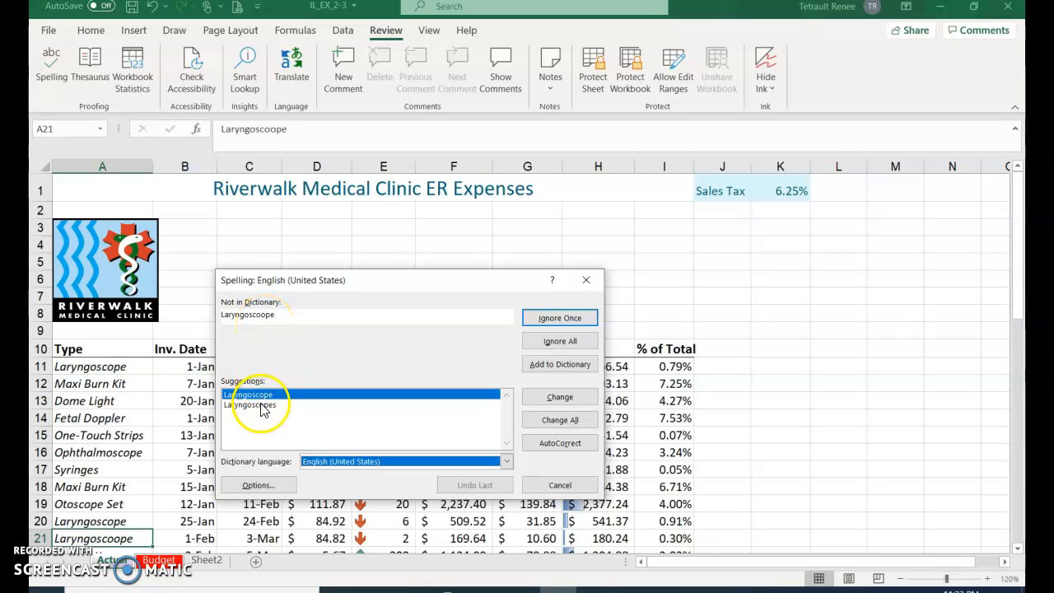
pyautogui.click(556, 399)
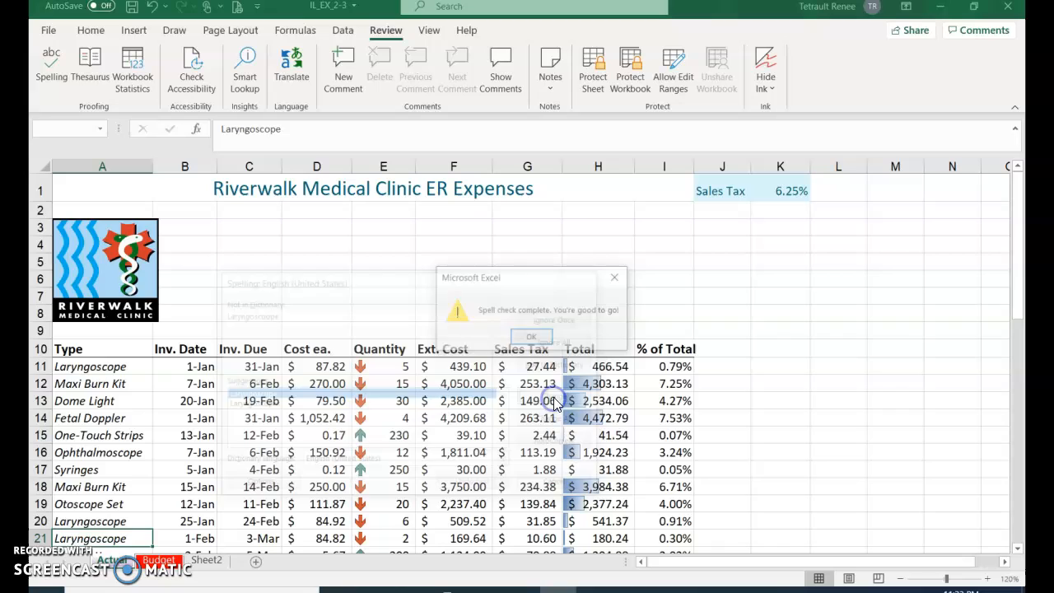
pyautogui.click(536, 338)
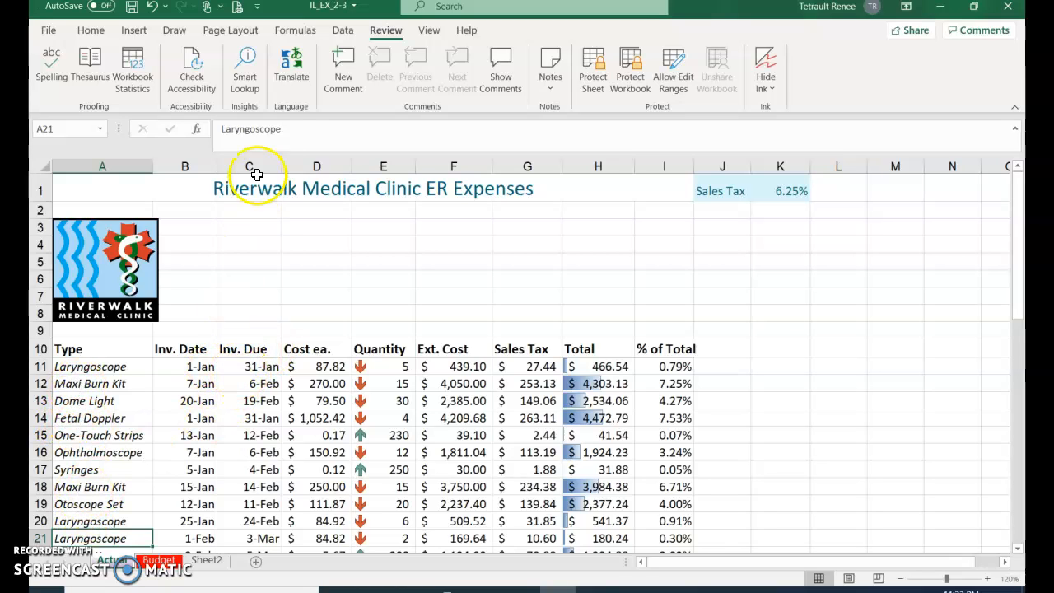
# Step: Replace every occurrence of Maxi with ACE on the Actual sheet
pyautogui.click(91, 30)
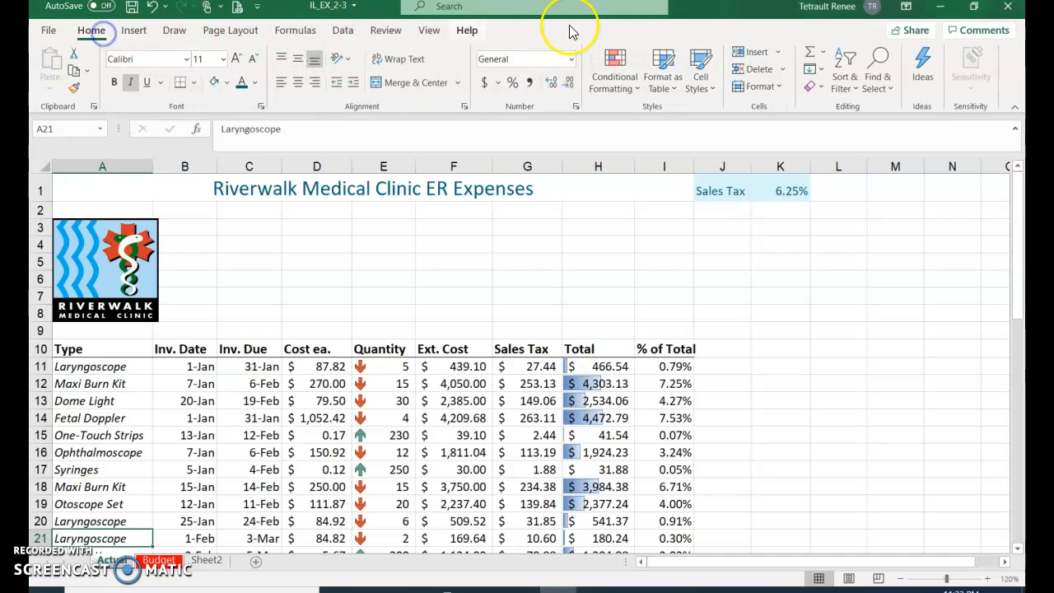
pyautogui.click(884, 85)
pyautogui.click(905, 131)
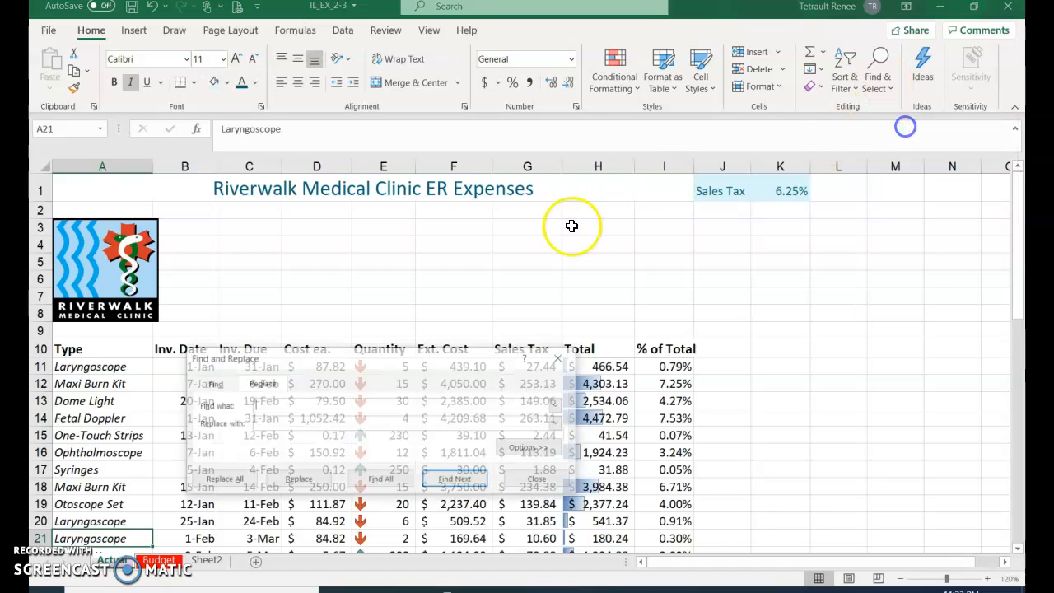
pyautogui.write('Max')
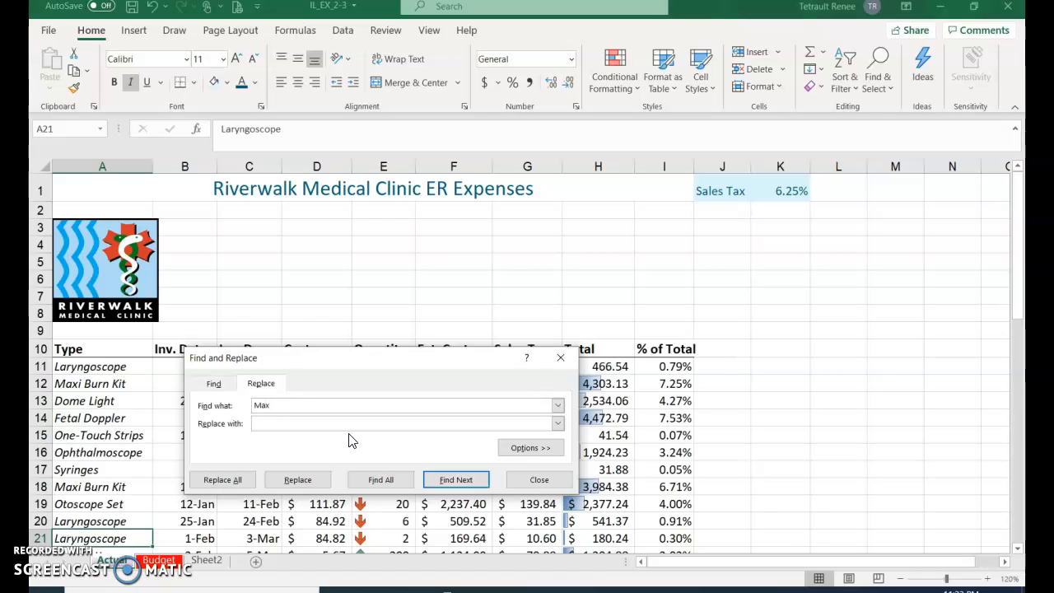
pyautogui.click(303, 424)
pyautogui.write('ACE')
pyautogui.click(226, 481)
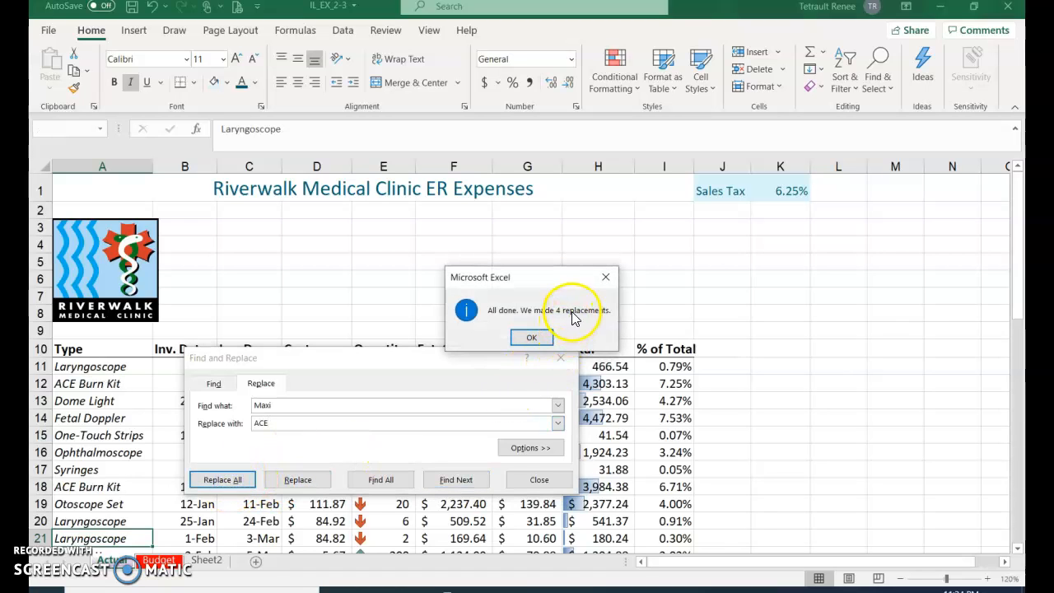
pyautogui.click(532, 338)
pyautogui.click(540, 479)
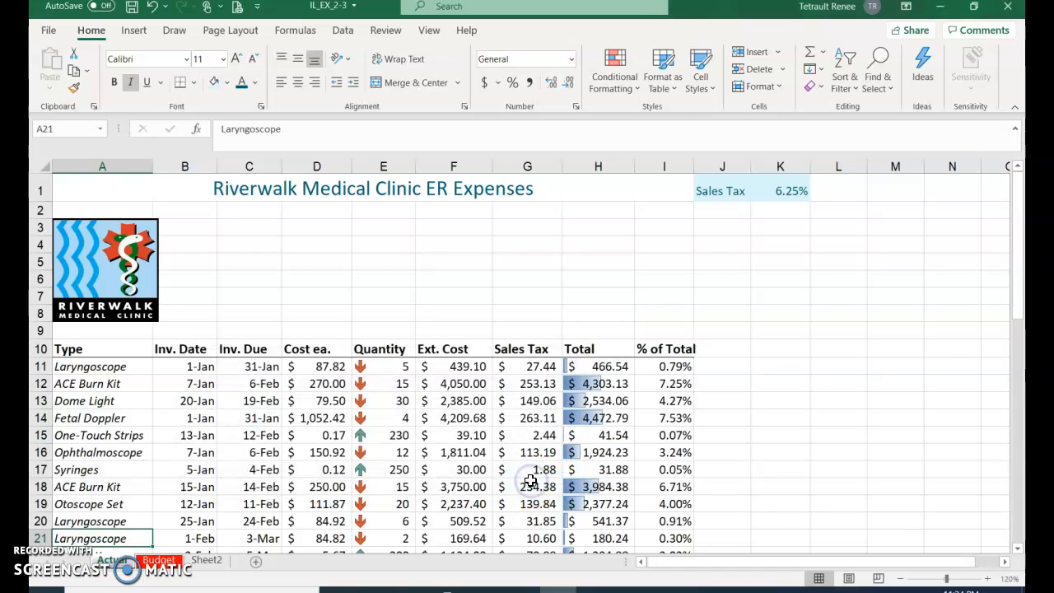
# Step: Delete the empty Sheet2 from the workbook
pyautogui.click(209, 563)
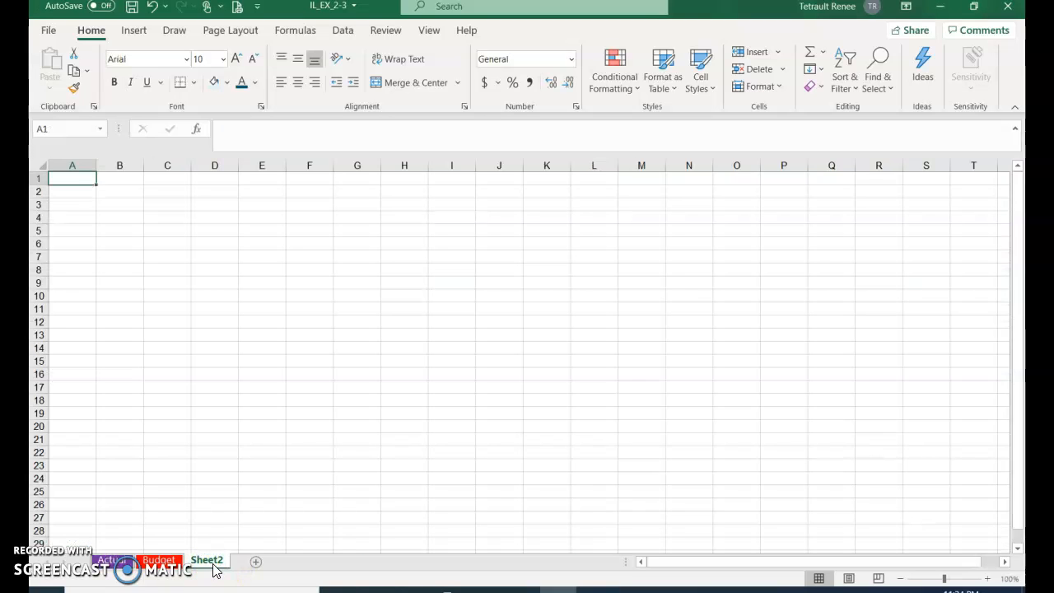
pyautogui.rightClick(210, 563)
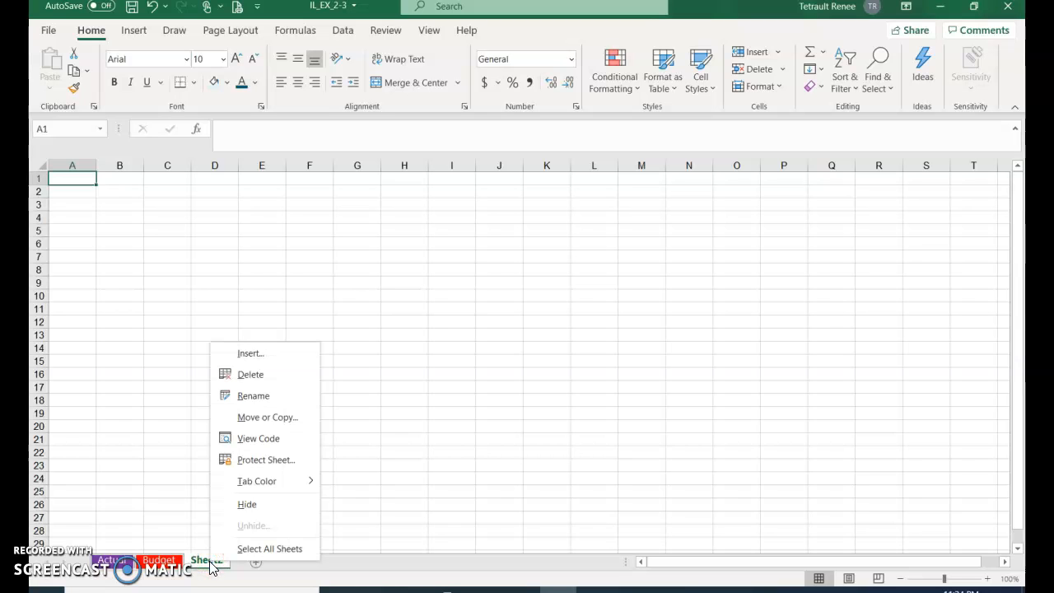
pyautogui.click(271, 375)
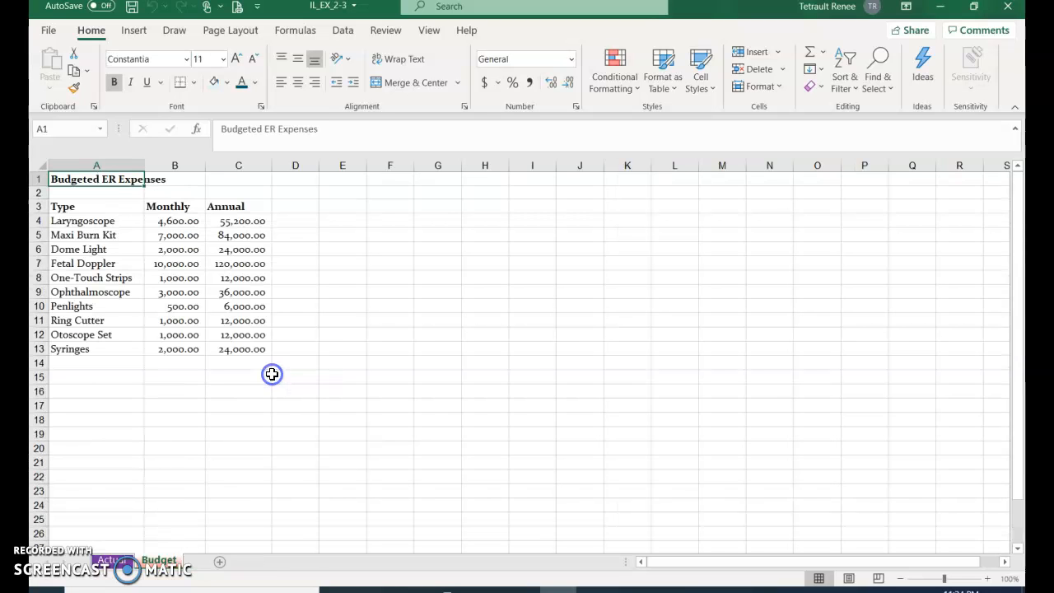
pyautogui.click(158, 562)
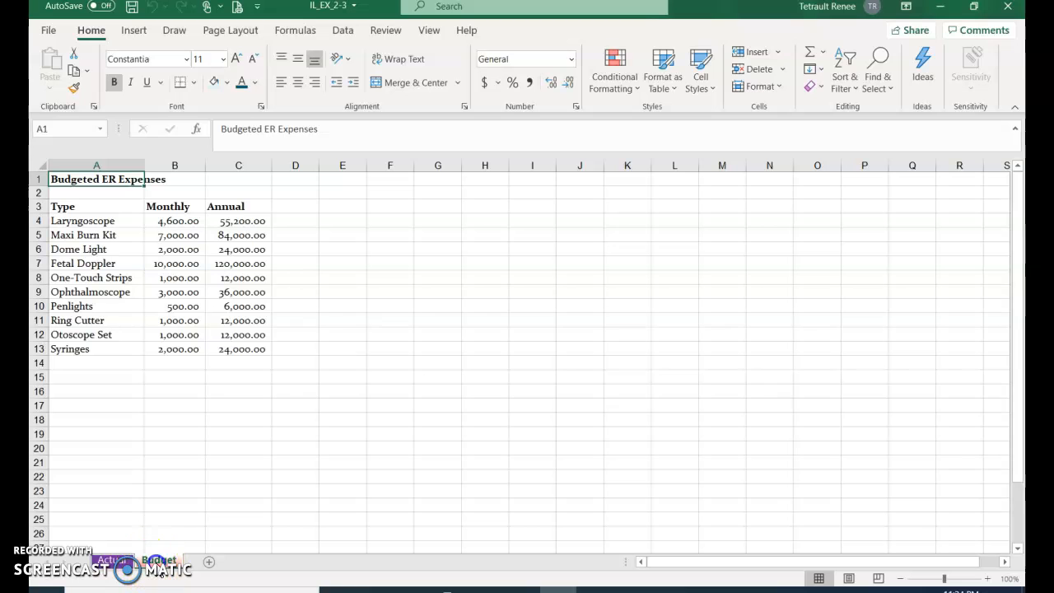
# Step: Preview the Actual sheet's printout and examine how its columns are split across the pages
pyautogui.click(116, 562)
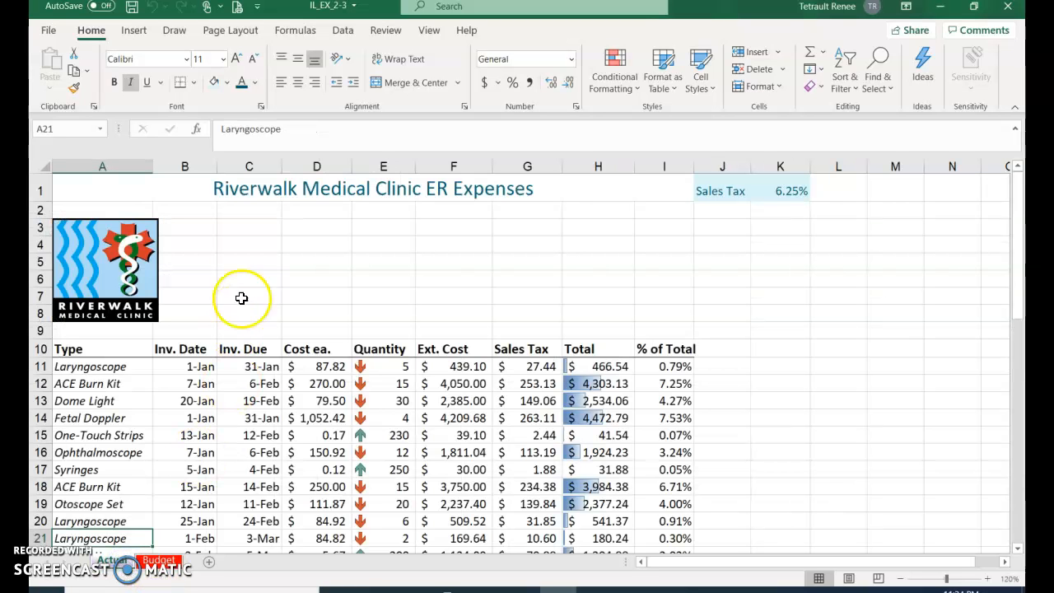
pyautogui.click(48, 33)
pyautogui.click(57, 274)
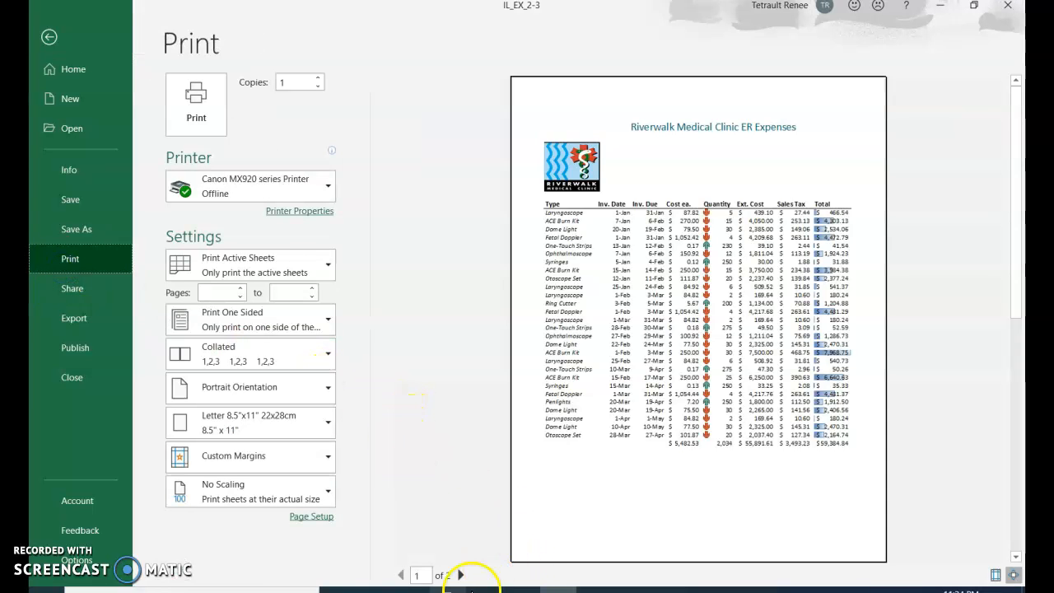
pyautogui.click(462, 575)
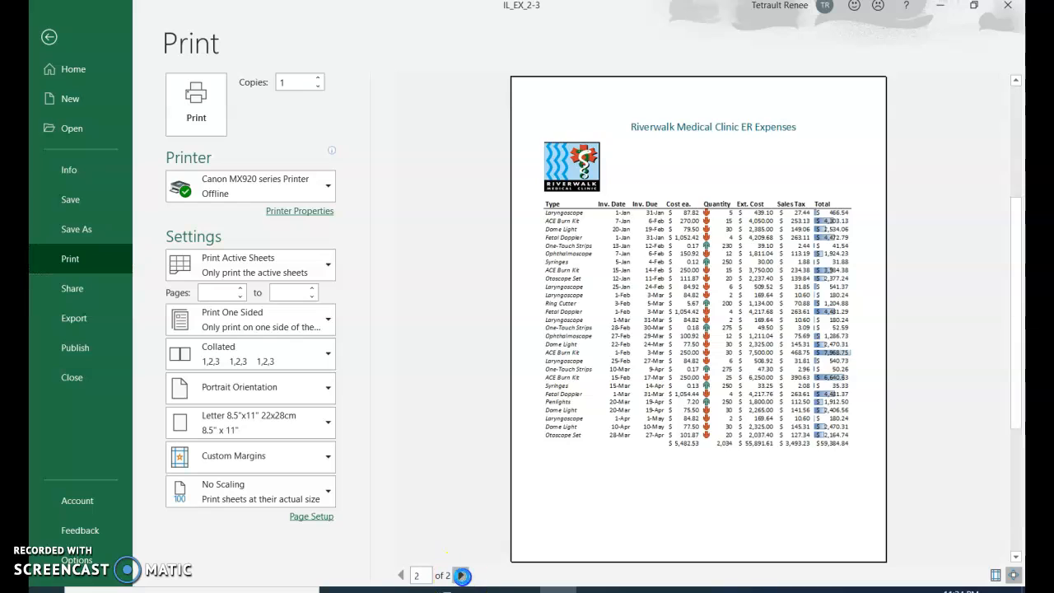
pyautogui.click(400, 574)
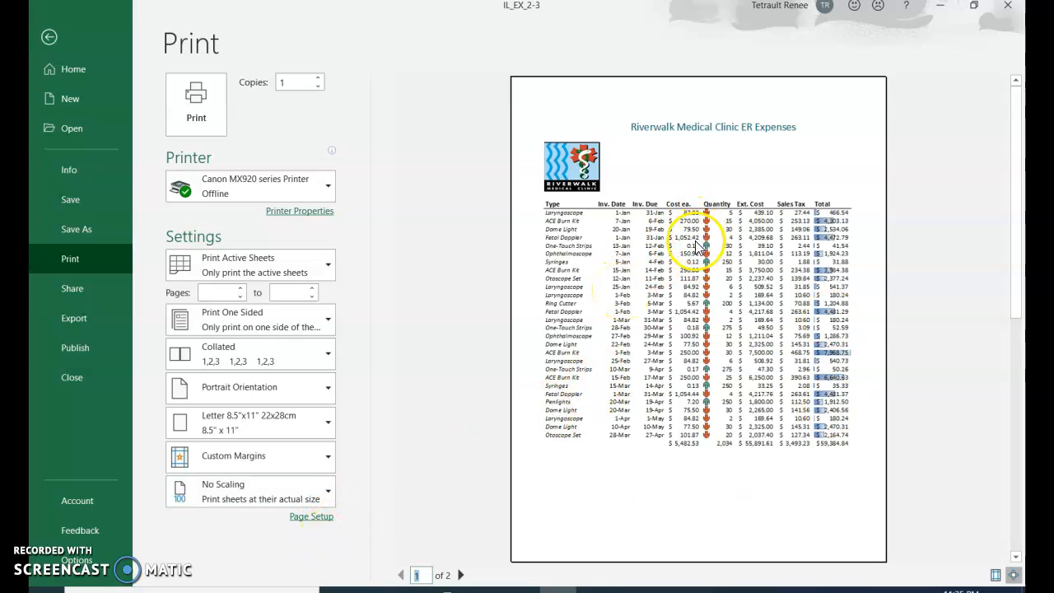
# Step: Try landscape orientation for the Actual sheet's printout, check its second page, and switch back to portrait
pyautogui.click(297, 389)
pyautogui.click(275, 459)
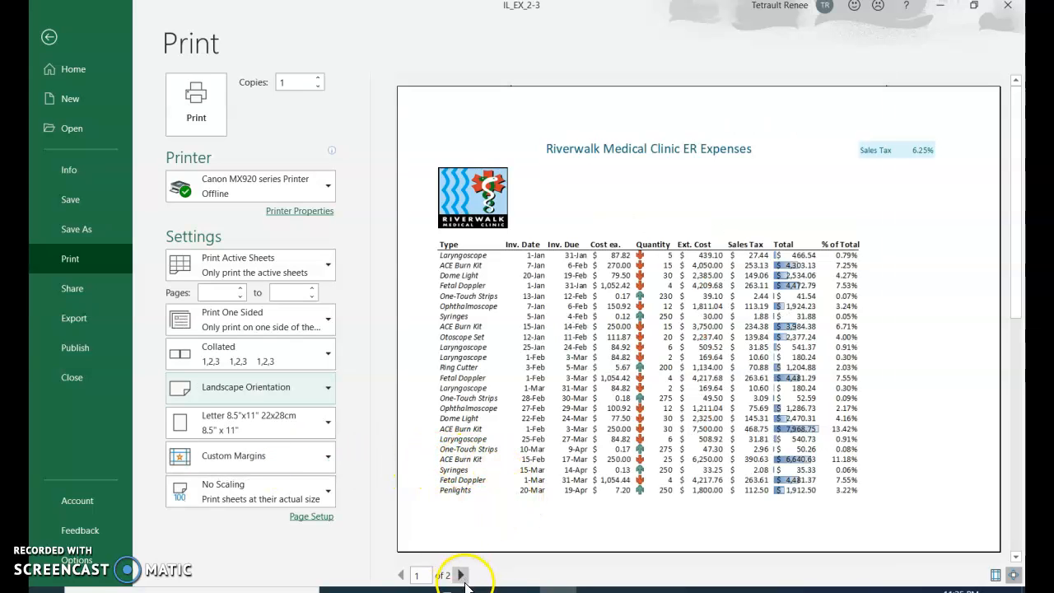
pyautogui.click(461, 574)
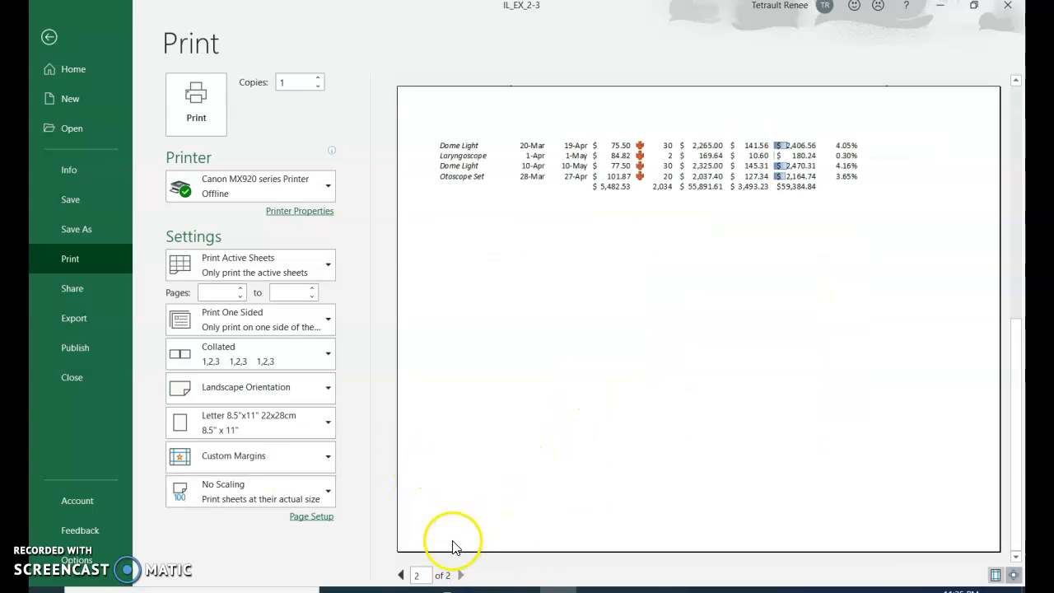
pyautogui.click(287, 397)
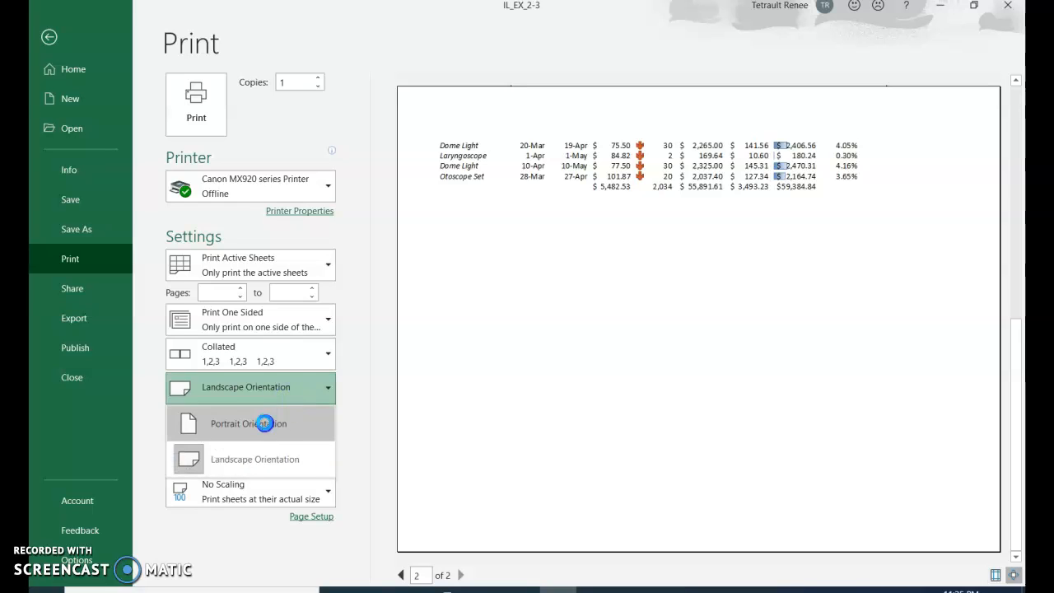
pyautogui.click(264, 423)
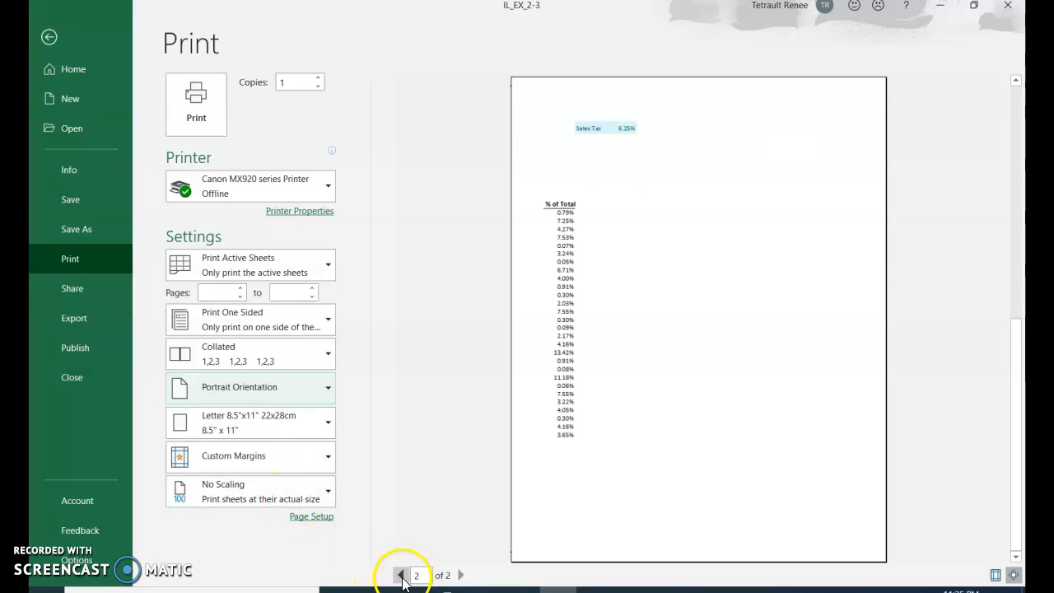
pyautogui.click(401, 575)
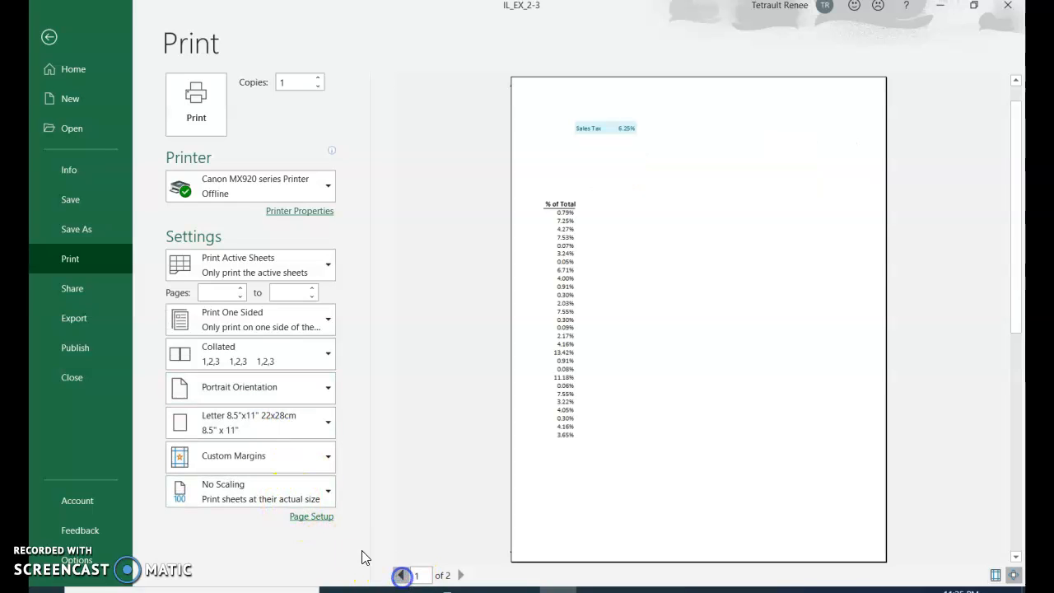
# Step: Try scaling the Actual sheet's printout to fit the whole sheet on one page, and return to no scaling
pyautogui.click(243, 497)
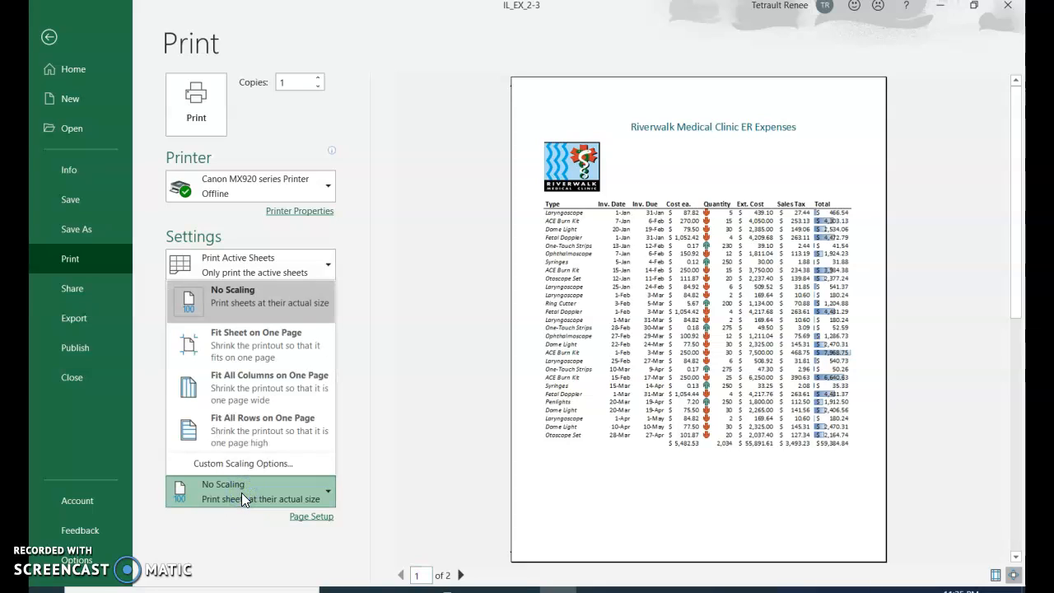
pyautogui.click(269, 347)
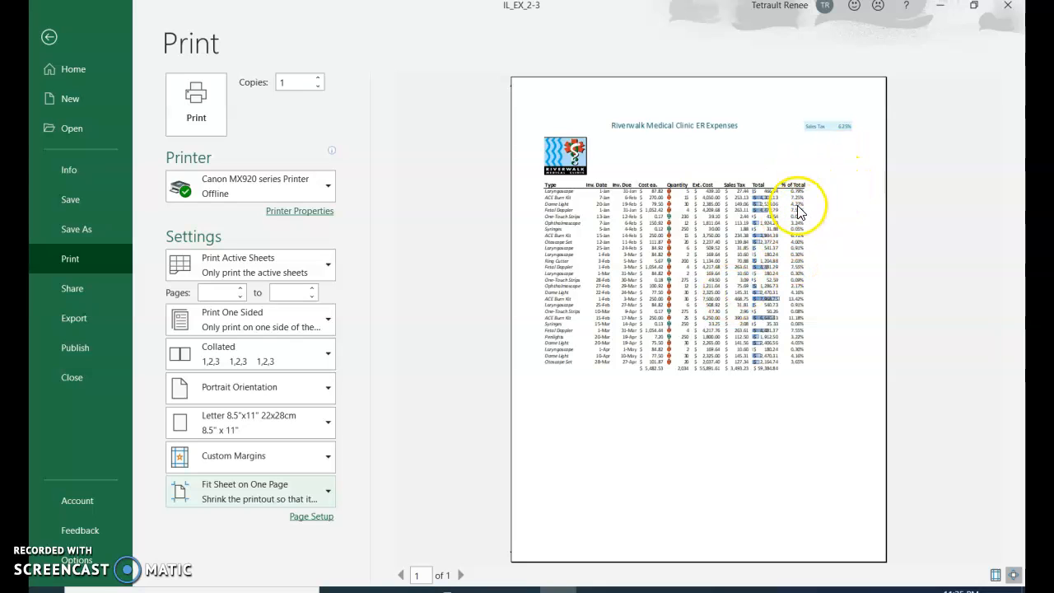
pyautogui.click(285, 497)
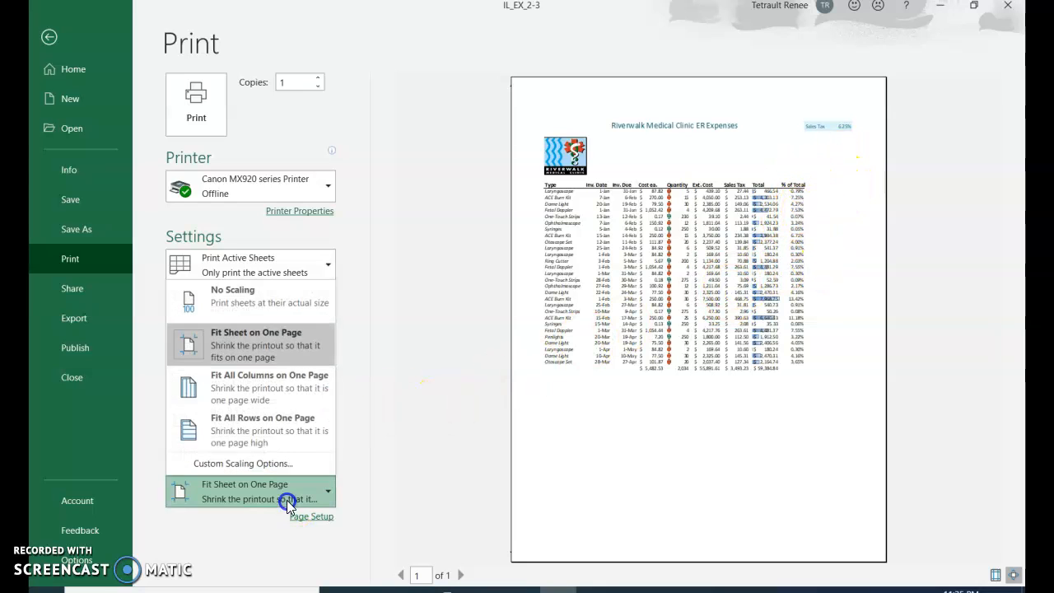
pyautogui.click(268, 302)
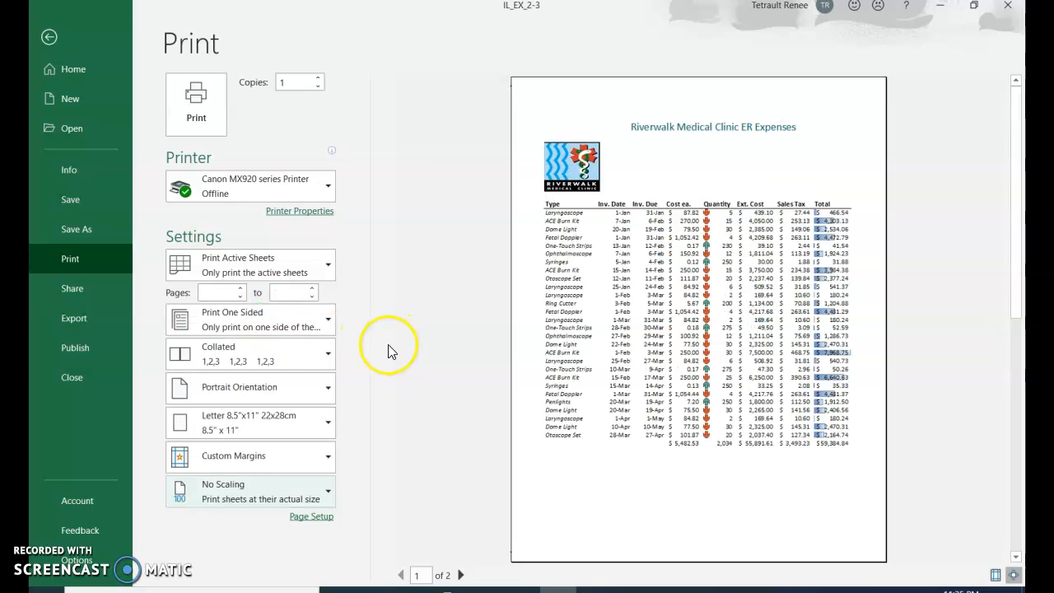
# Step: Set the Actual sheet's left and right page margins to 0.5 and check the second page of the printout
pyautogui.click(310, 519)
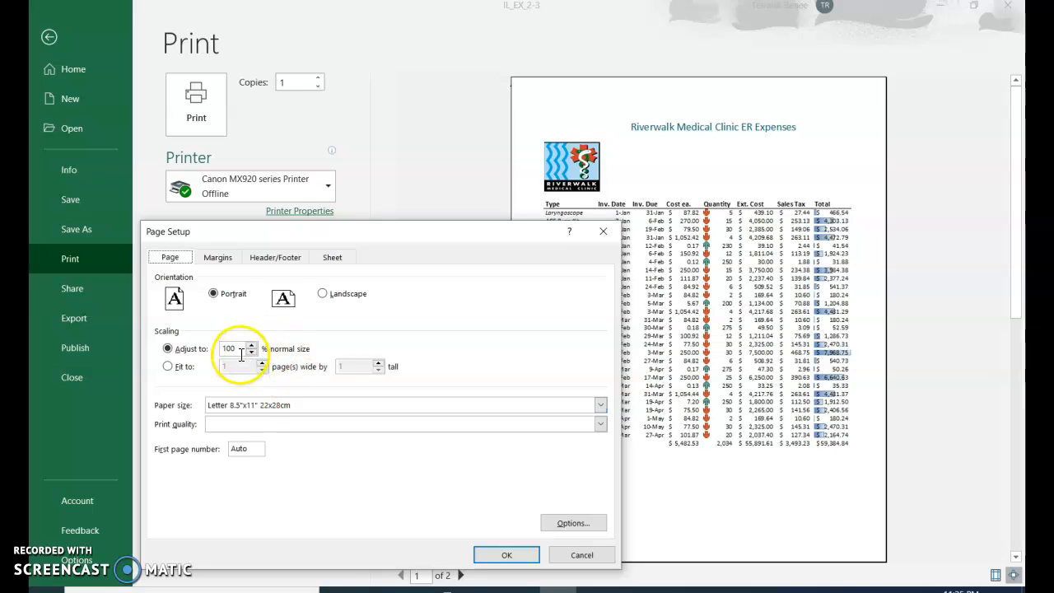
pyautogui.click(224, 259)
pyautogui.click(305, 369)
pyautogui.click(482, 369)
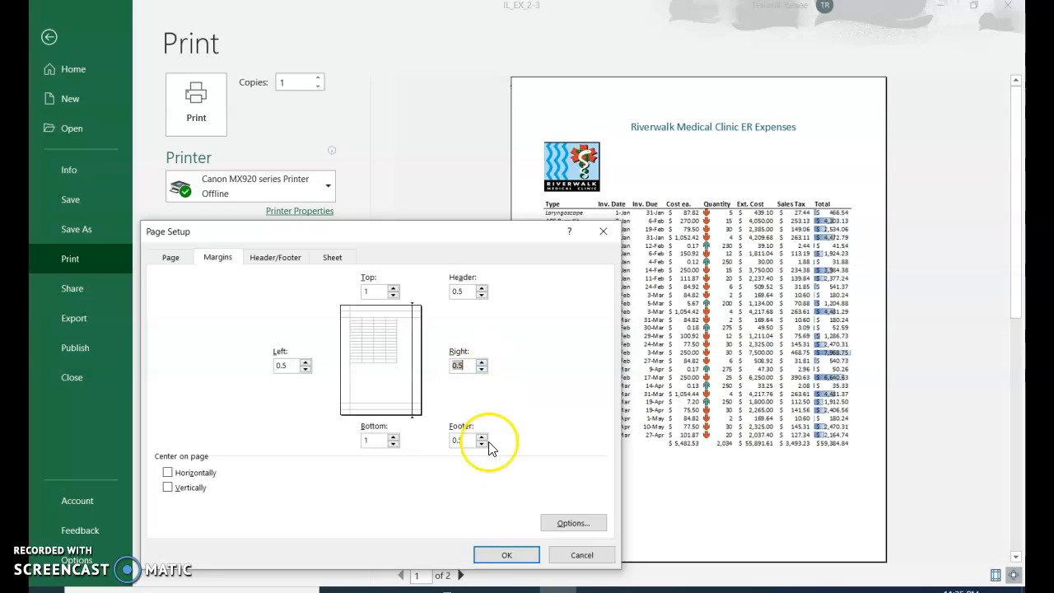
pyautogui.click(525, 556)
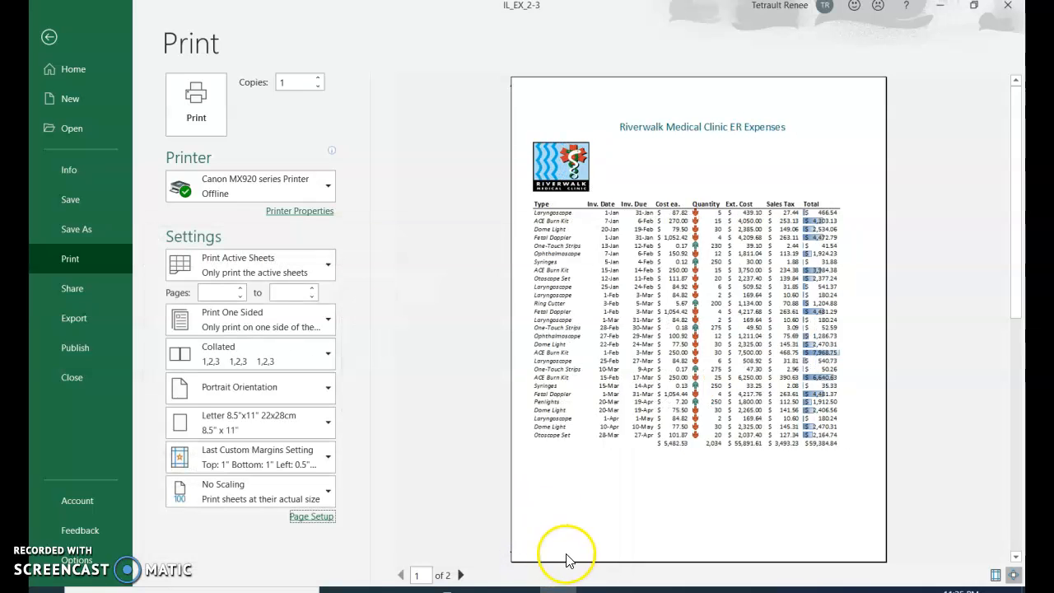
pyautogui.click(462, 576)
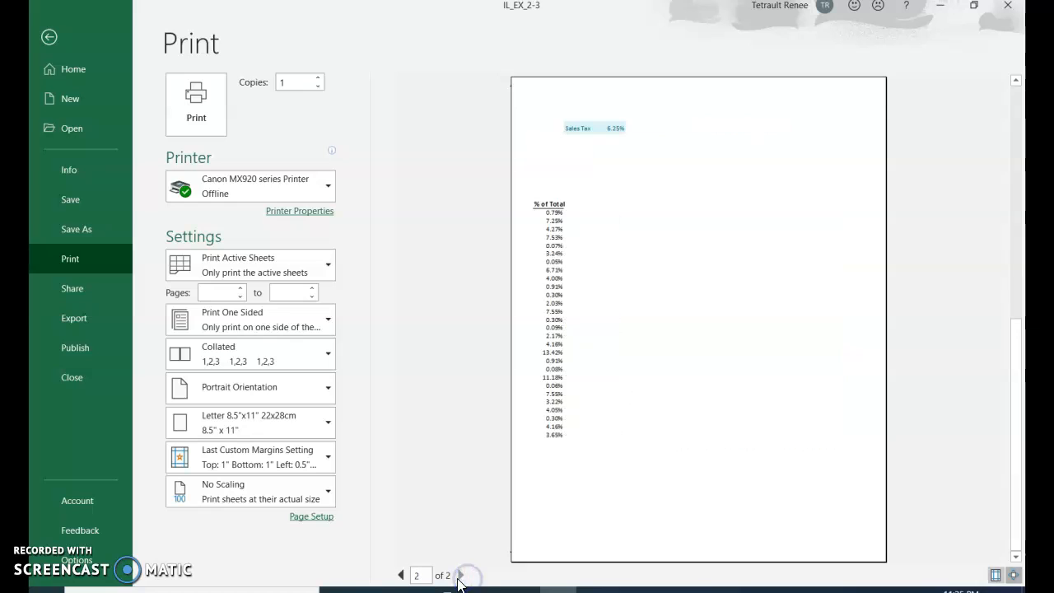
pyautogui.click(400, 575)
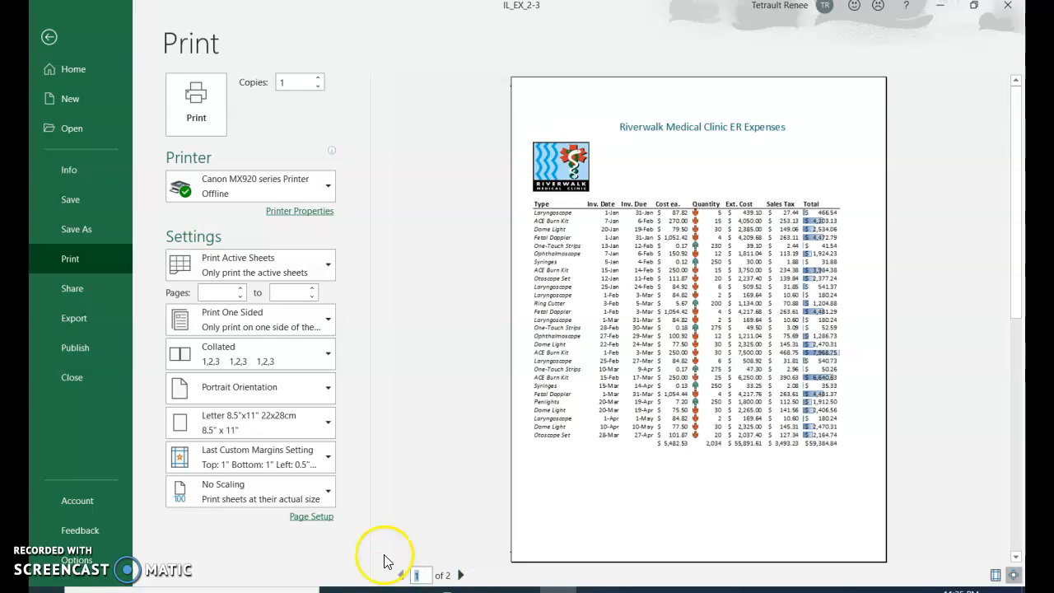
# Step: Reduce the left and right page margins of the Actual sheet to 0.25
pyautogui.click(321, 516)
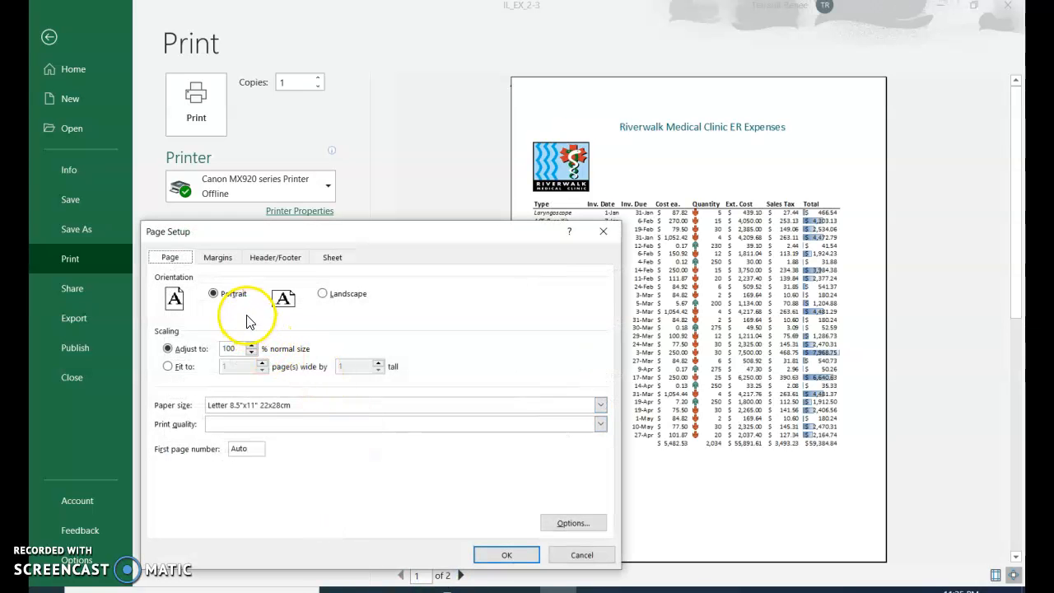
pyautogui.click(219, 255)
pyautogui.click(305, 369)
pyautogui.click(481, 369)
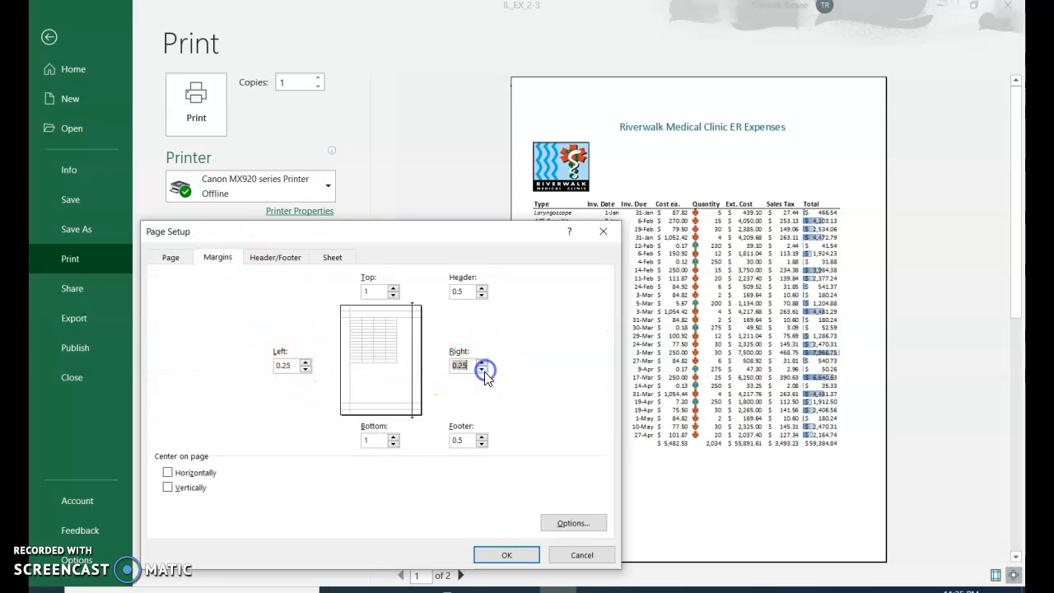
pyautogui.click(505, 555)
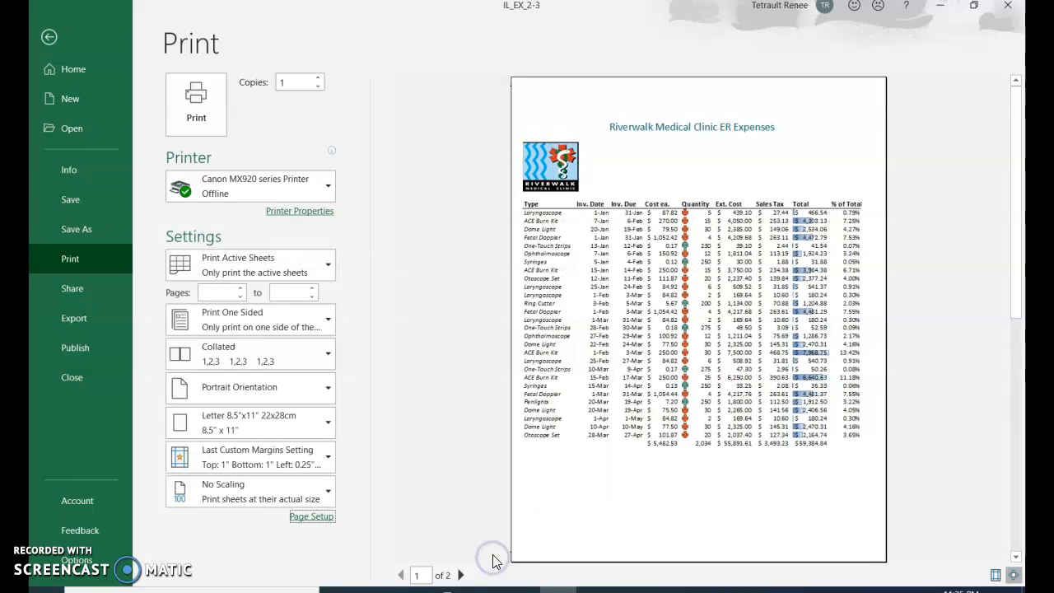
# Step: Center the Actual sheet's printout both horizontally and vertically on the page
pyautogui.click(313, 516)
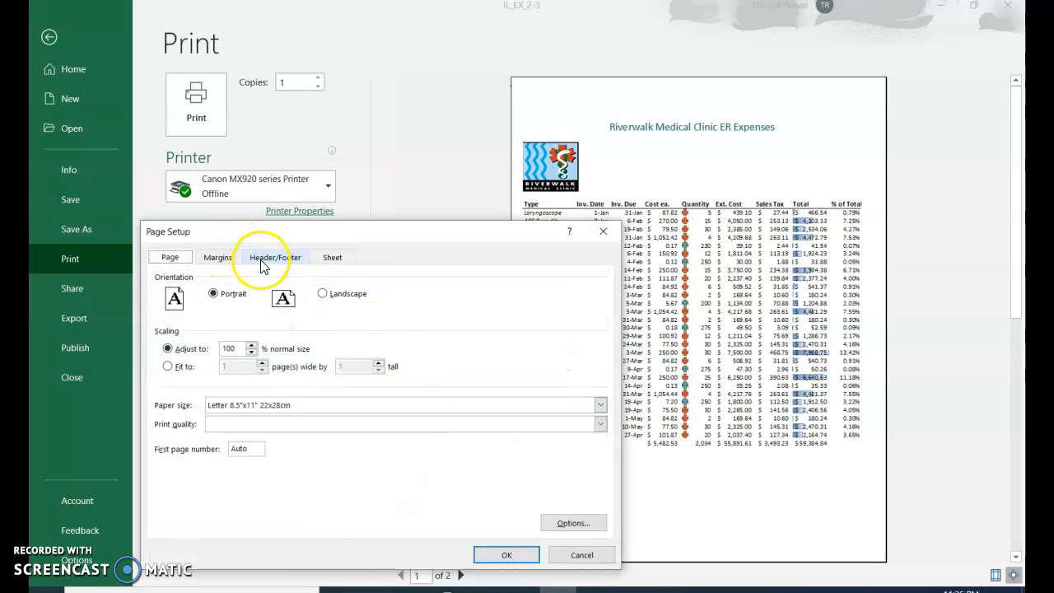
pyautogui.click(219, 259)
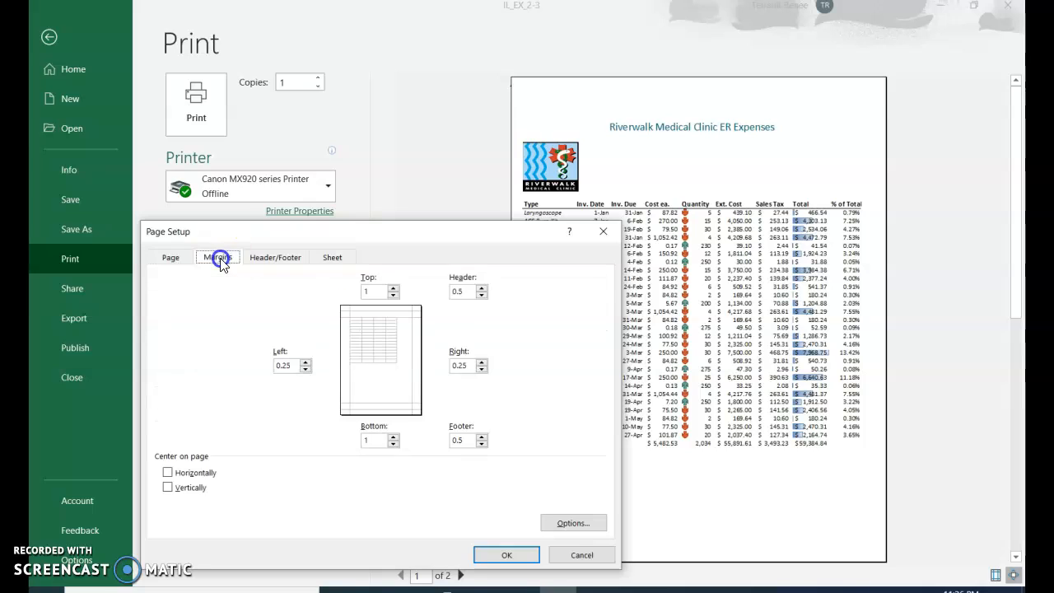
pyautogui.click(169, 473)
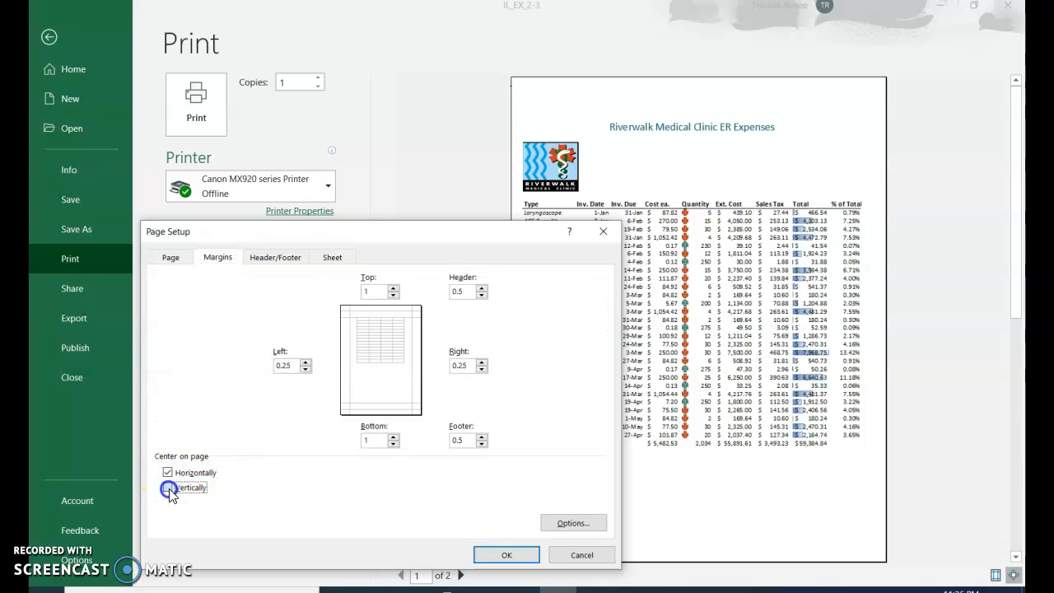
pyautogui.click(168, 489)
# Step: Create a custom header for the Actual sheet with the author's full name in the center section
pyautogui.click(276, 258)
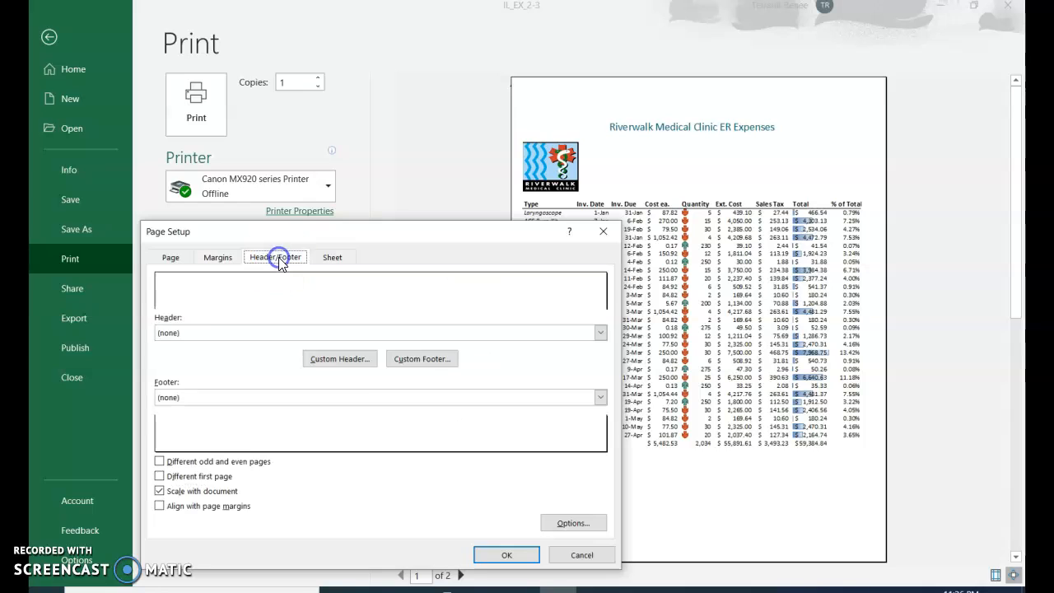
pyautogui.click(336, 367)
pyautogui.click(374, 443)
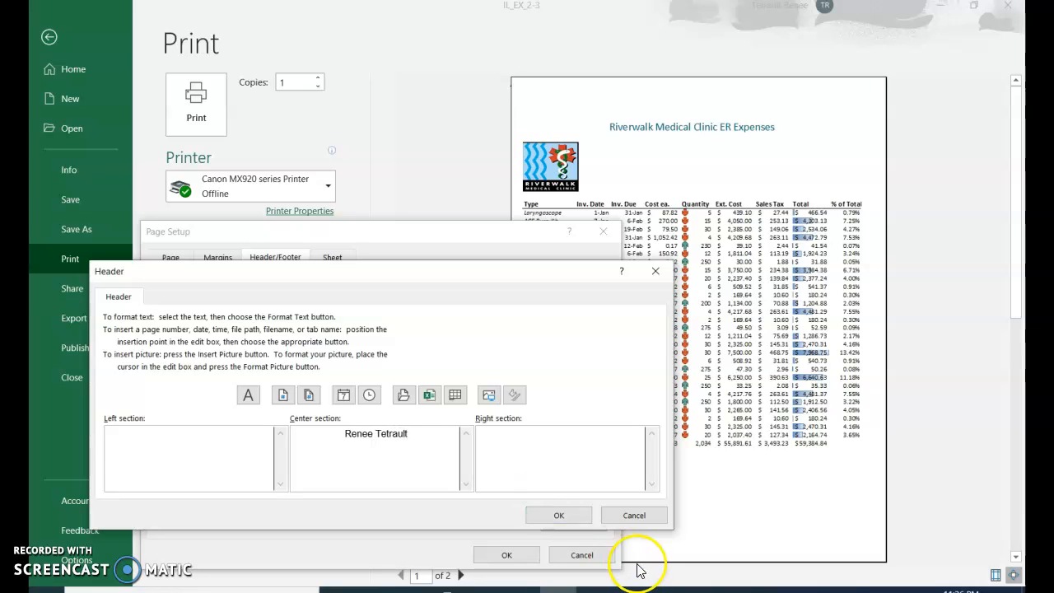
pyautogui.click(558, 515)
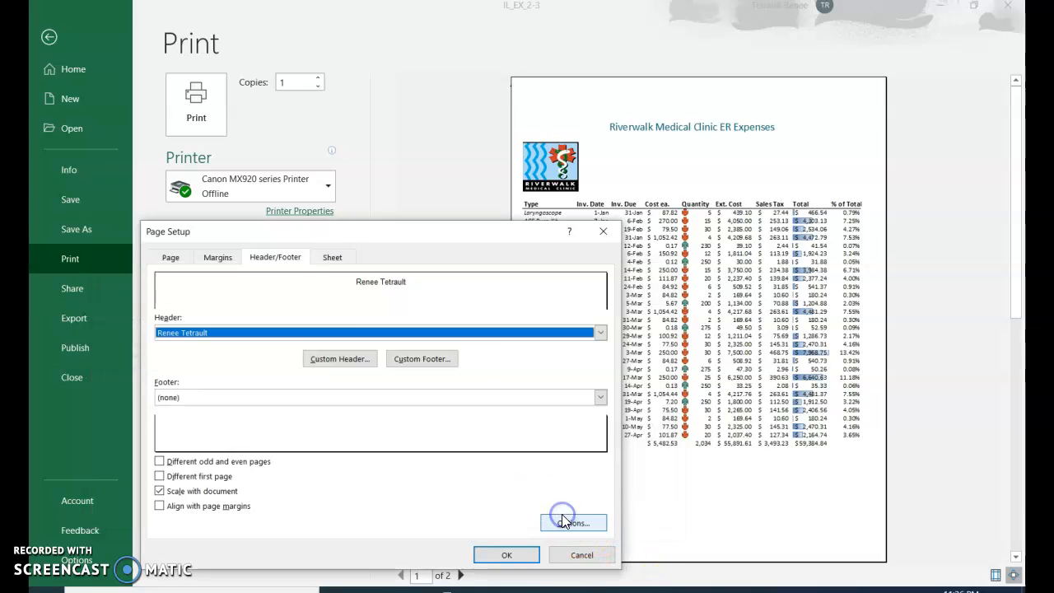
# Step: Create a custom footer with the sheet name in the center section and apply the page setup
pyautogui.click(421, 359)
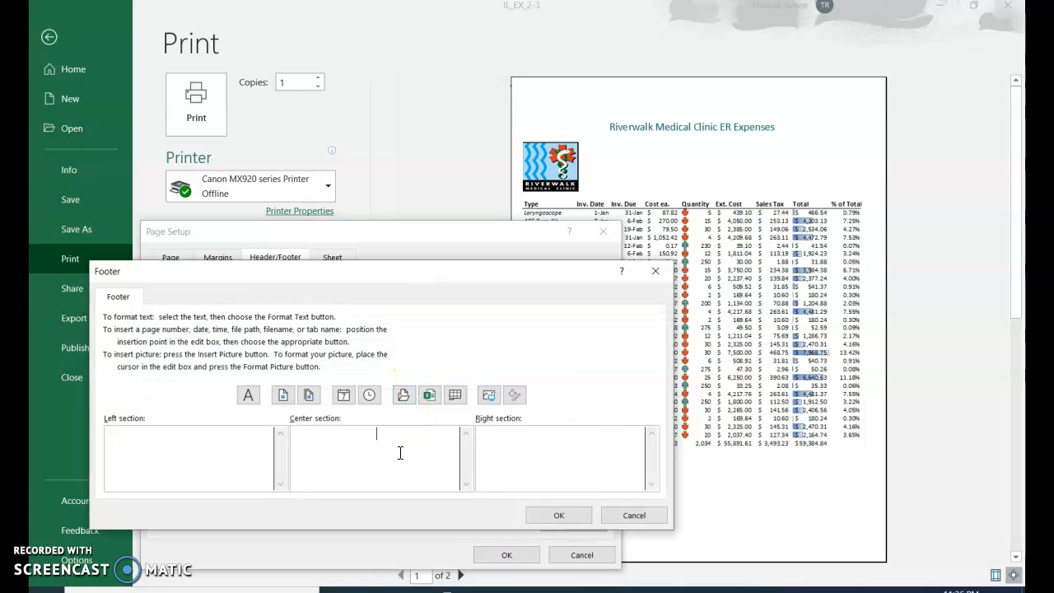
pyautogui.click(458, 396)
pyautogui.click(543, 516)
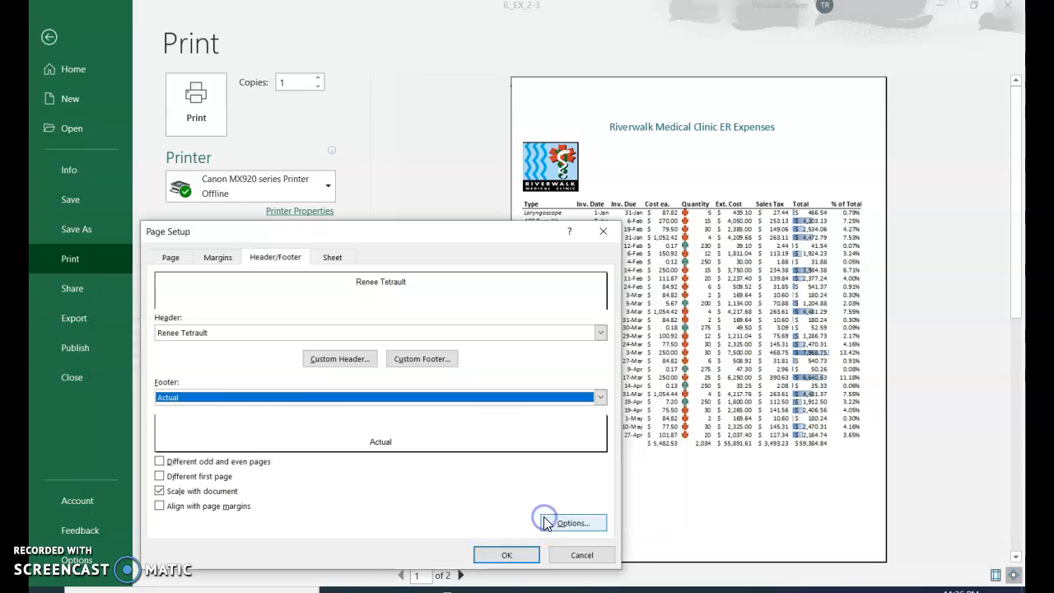
pyautogui.click(504, 556)
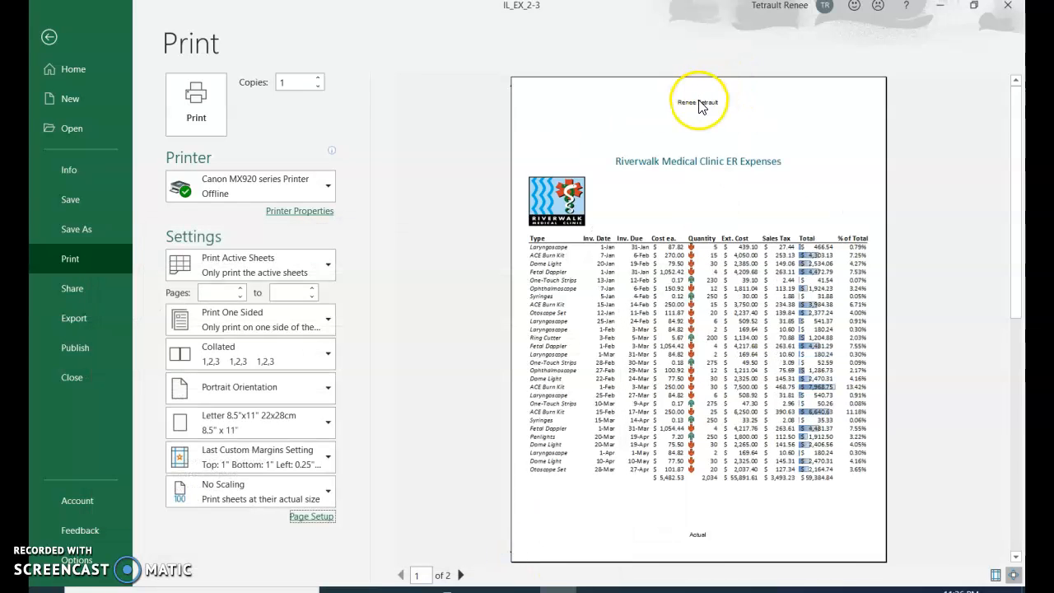